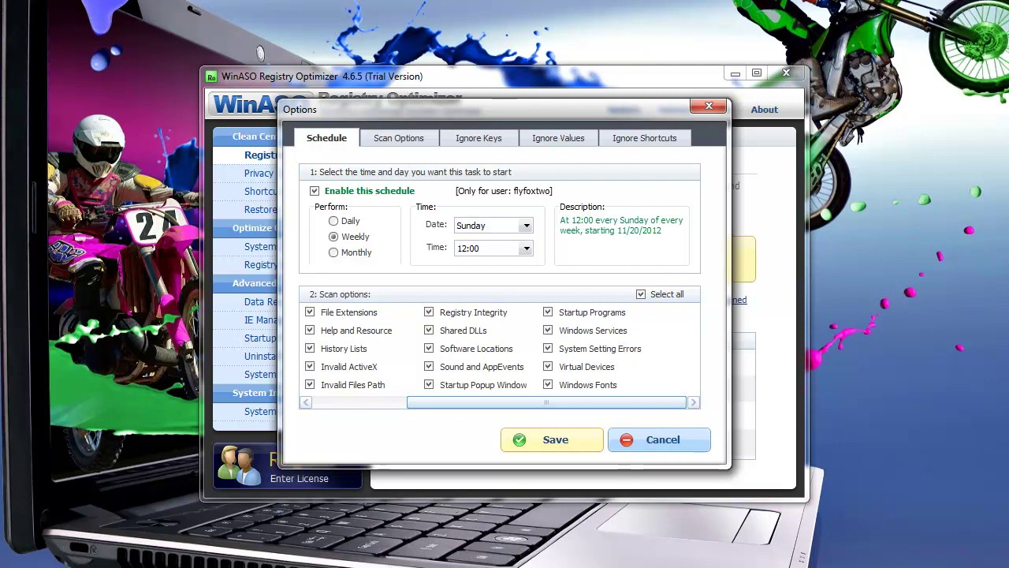
Step: Save the weekly scan schedule for Sunday at 12:00 with all scan options selected
left_click_drag(547, 402, 452, 402)
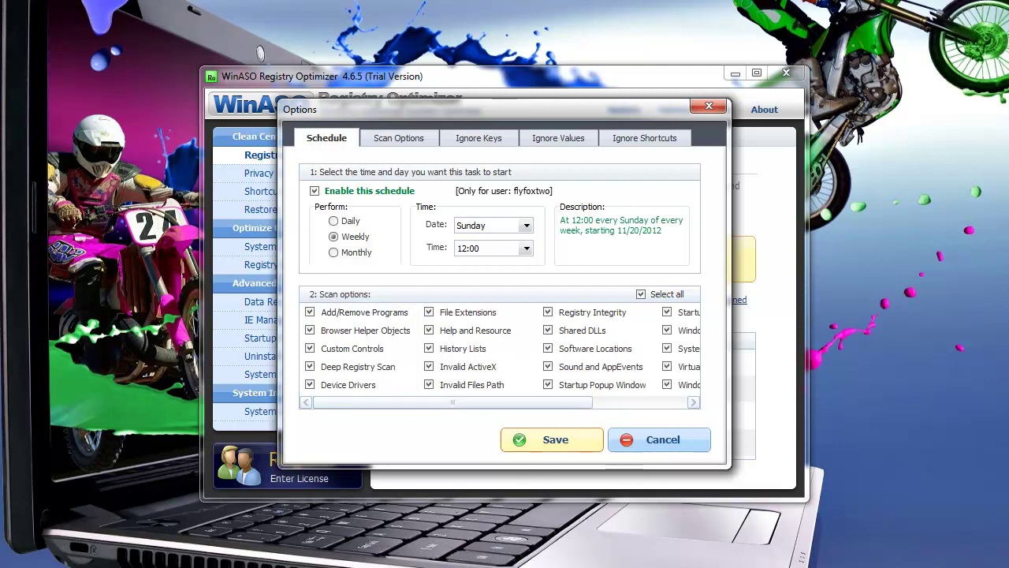
left_click(552, 440)
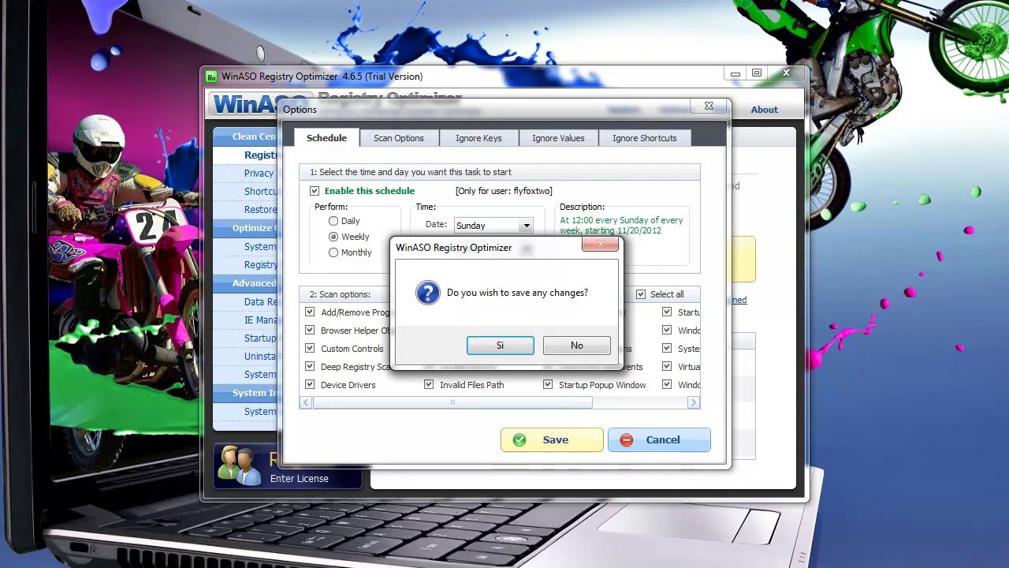
key("Return")
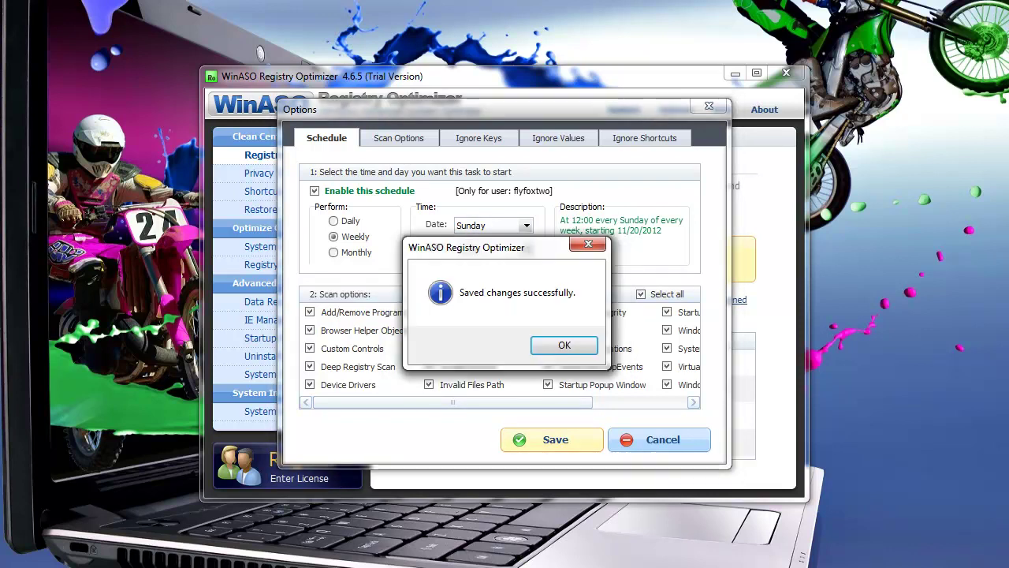
key("Return")
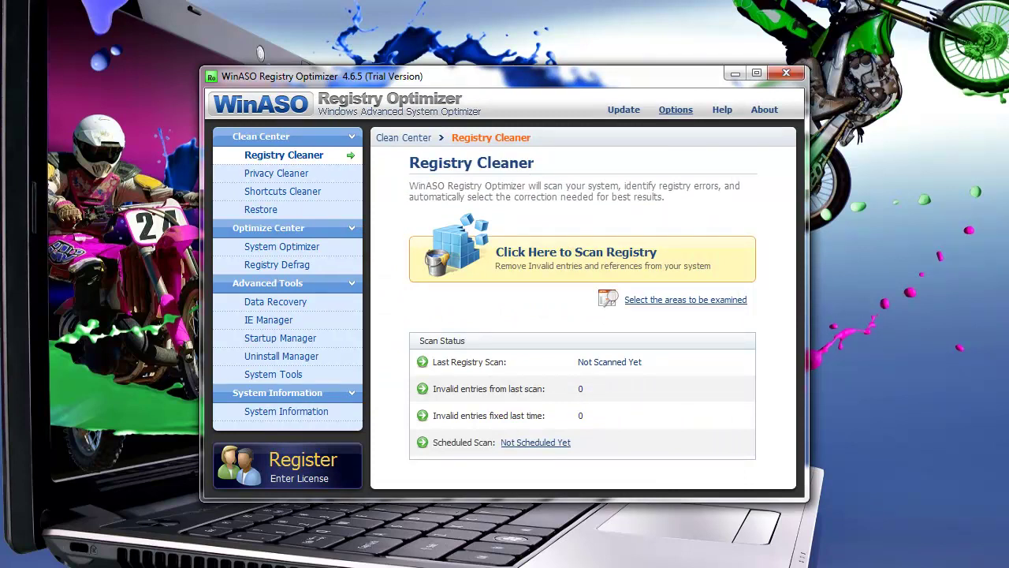
Step: Review the scan options and the ignored keys, values and shortcuts lists in the program options, and save the settings
left_click(676, 110)
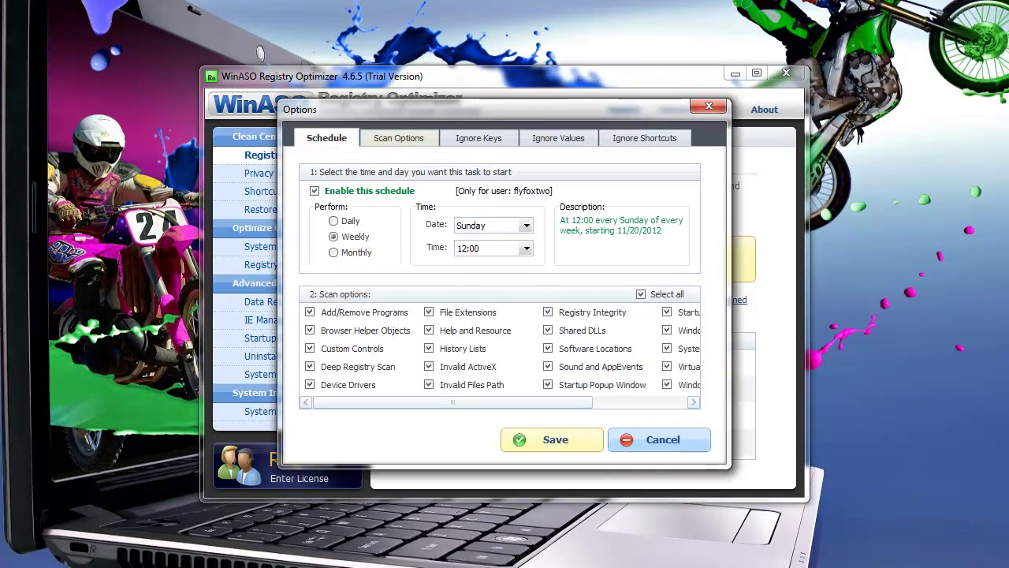
left_click(399, 138)
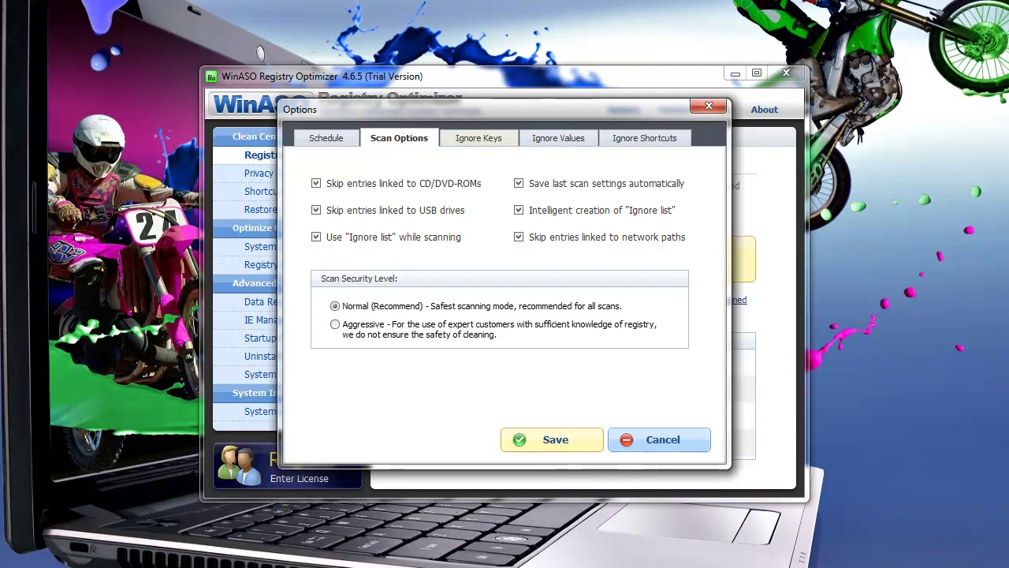
left_click(478, 138)
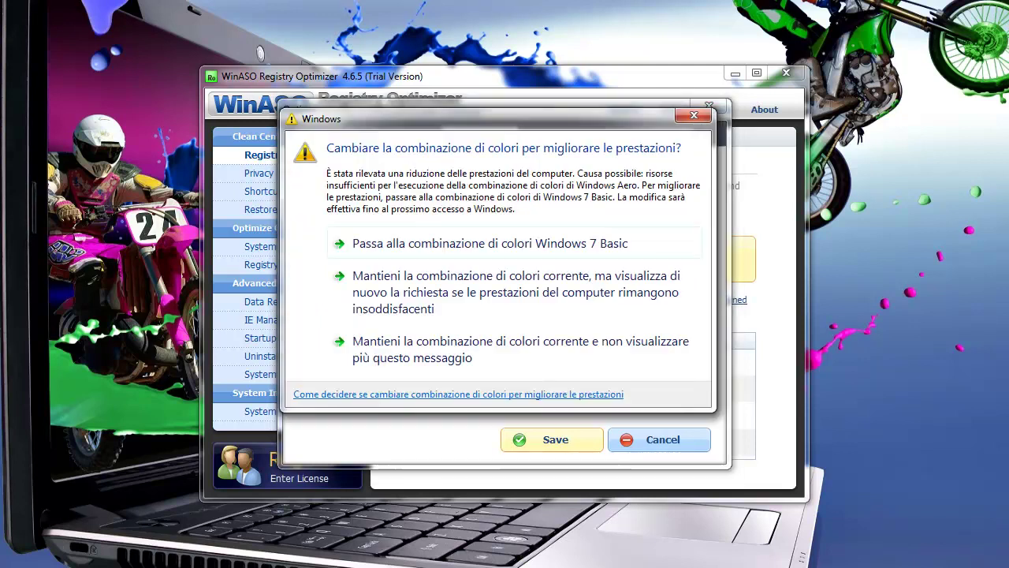
left_click(694, 116)
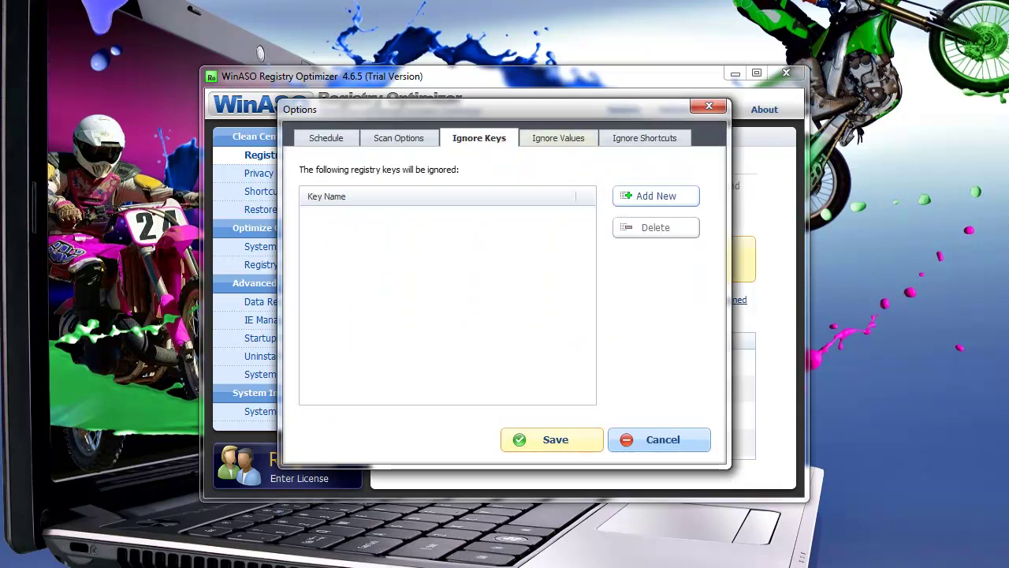
left_click(559, 138)
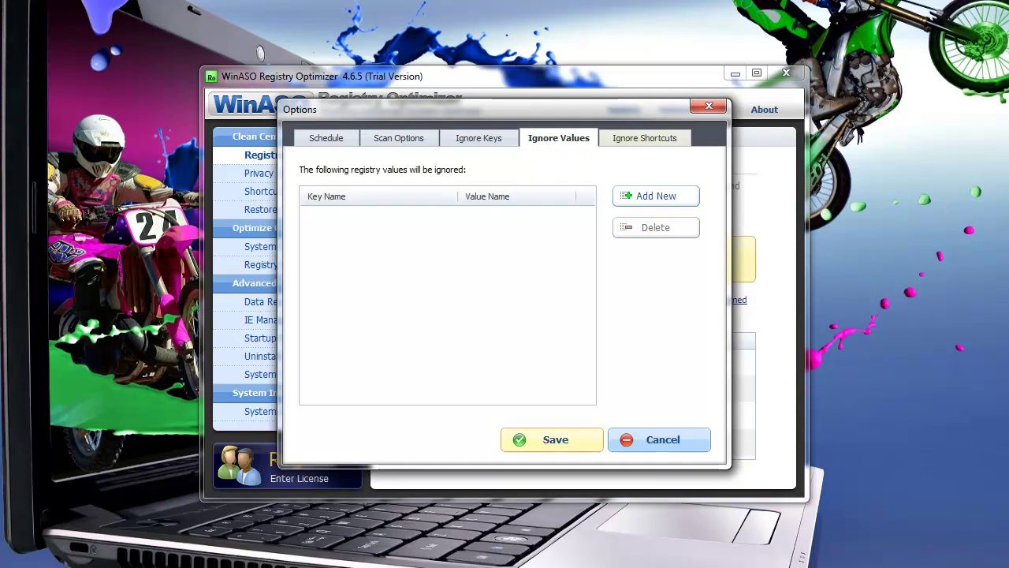
key("ctrl+Tab")
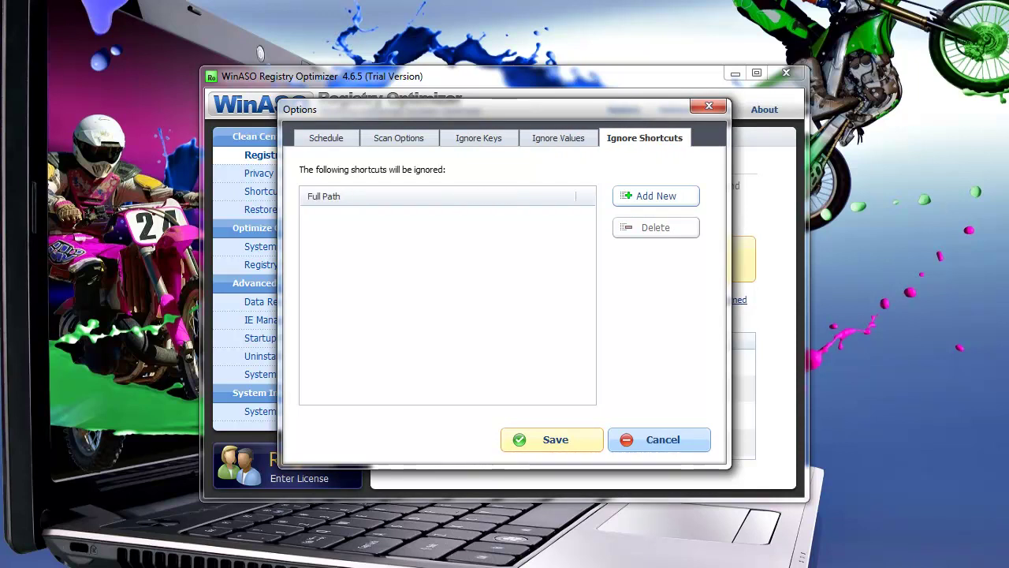
left_click(552, 440)
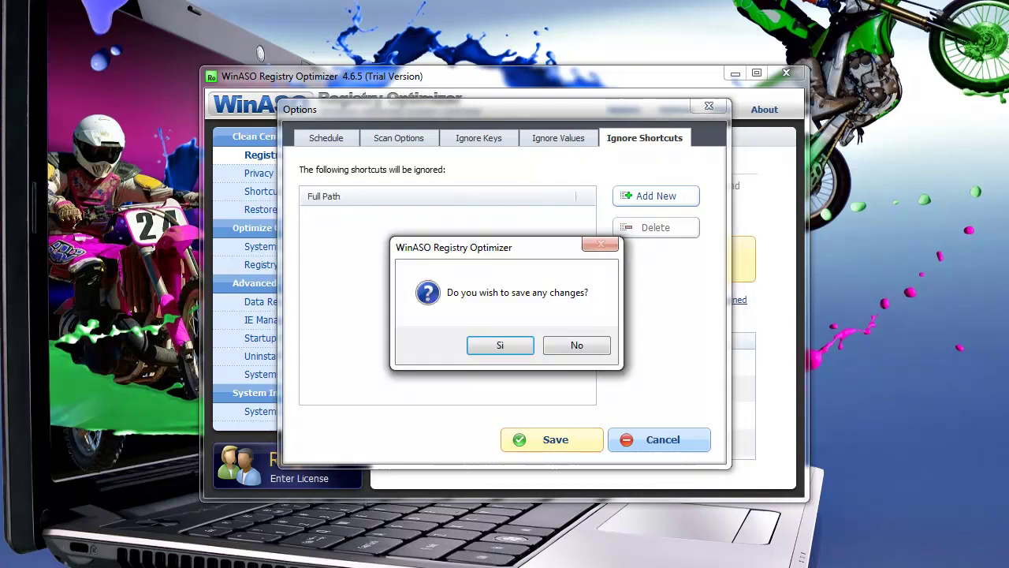
key("Return")
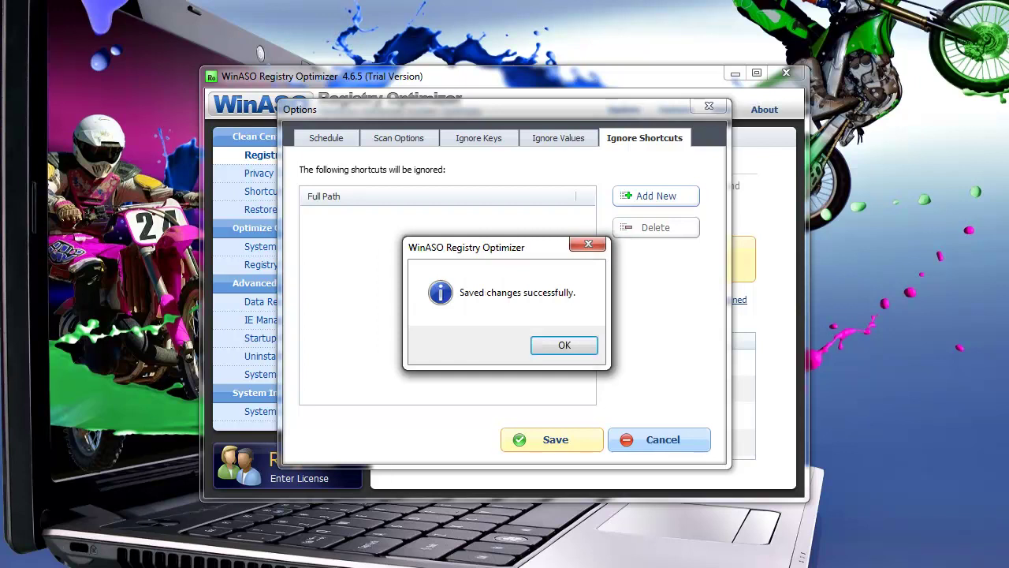
key("Return")
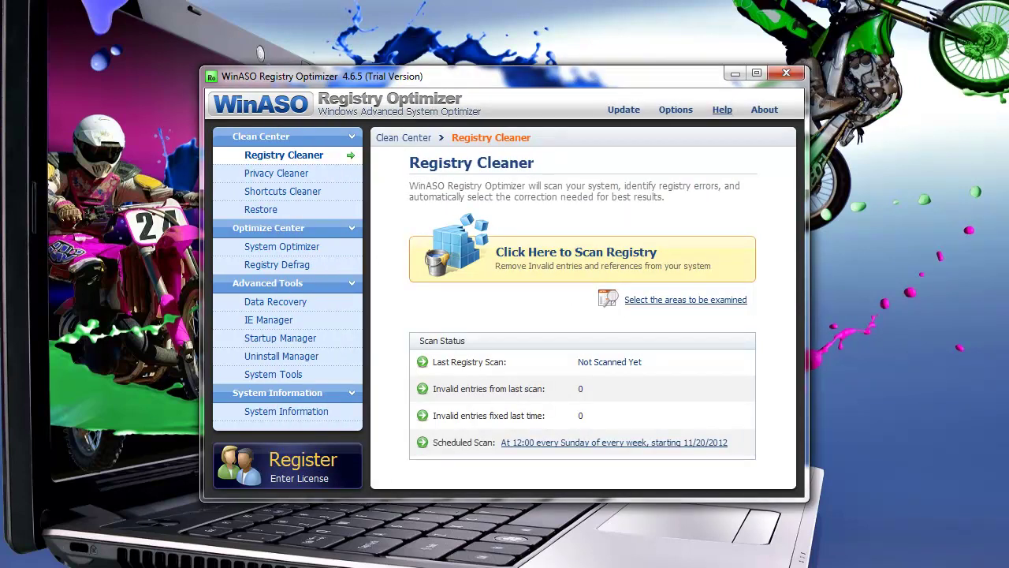
Step: View the program's help and its version and registration information
left_click(722, 110)
left_click(764, 109)
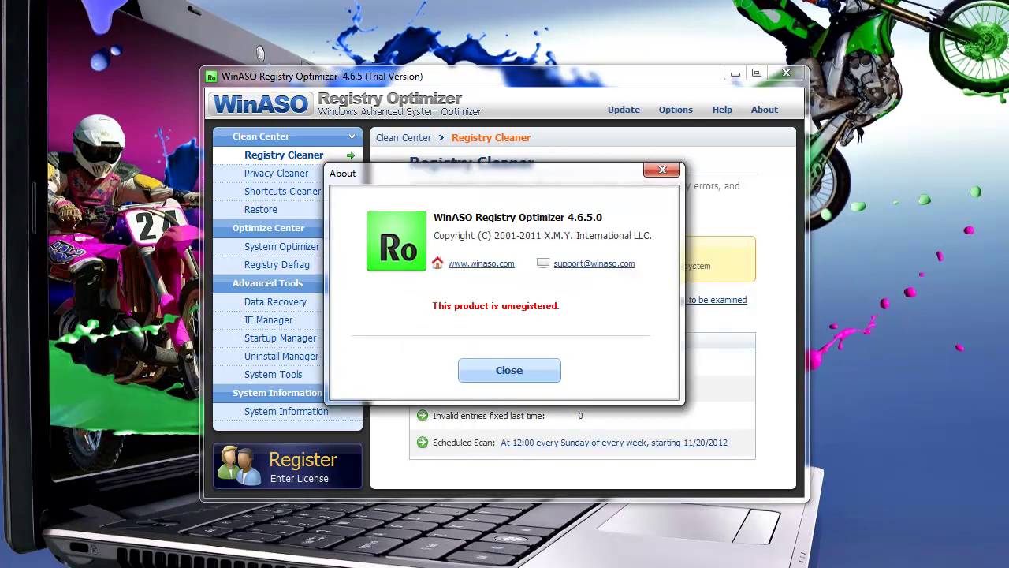
left_click(509, 370)
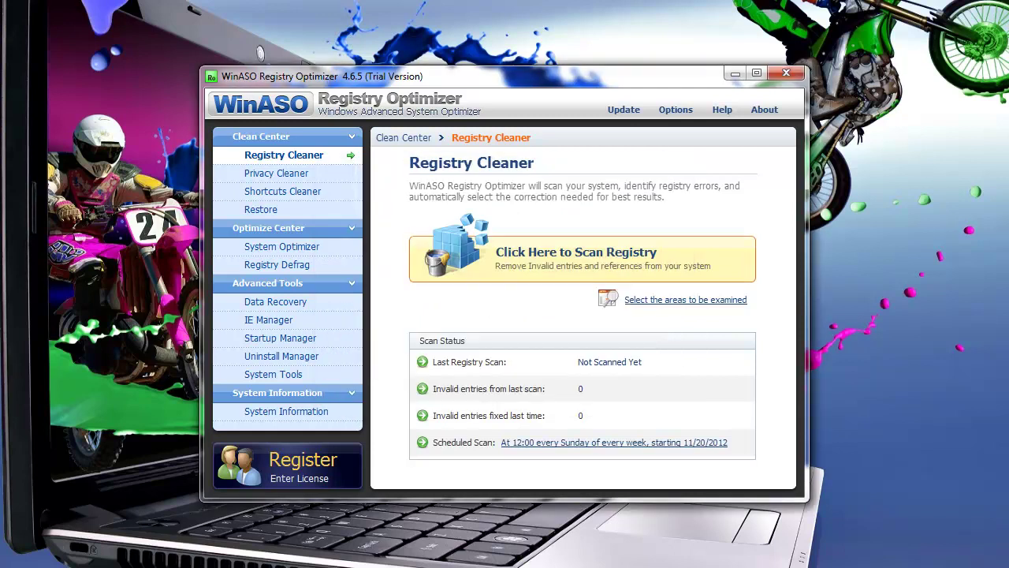
Step: Scan the registry for invalid entries and open the detailed error results
left_click(576, 258)
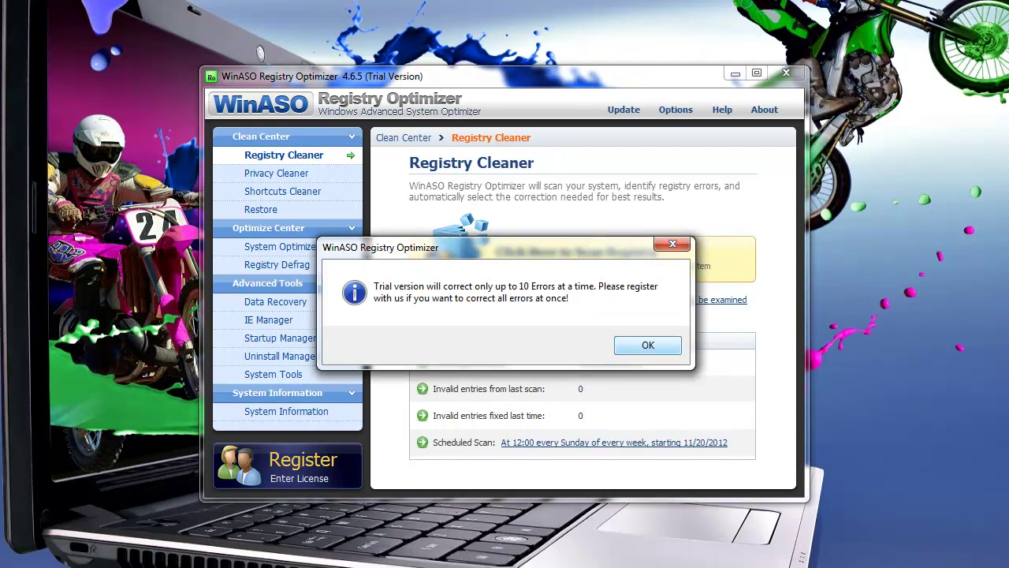
key("Return")
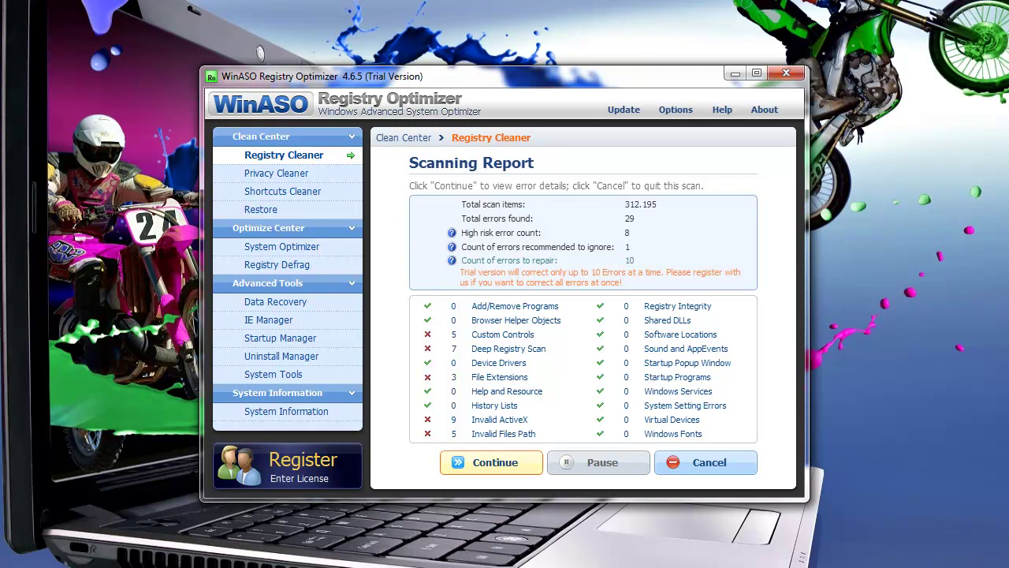
left_click(491, 463)
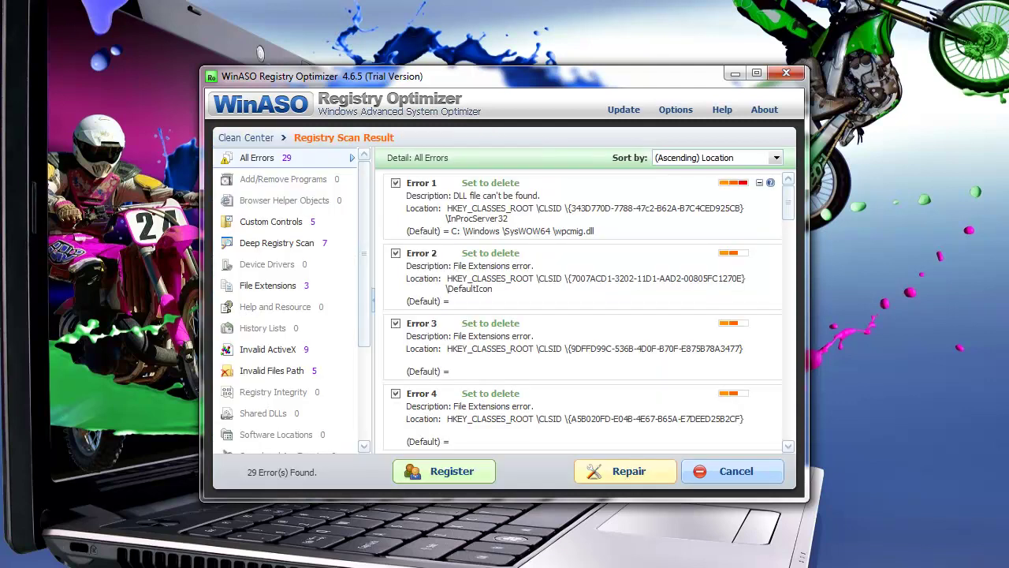
Step: Examine the full list of registry errors, including their descriptions, locations and proposed actions
left_click_drag(788, 202, 788, 246)
scroll(584, 311, "down", 6)
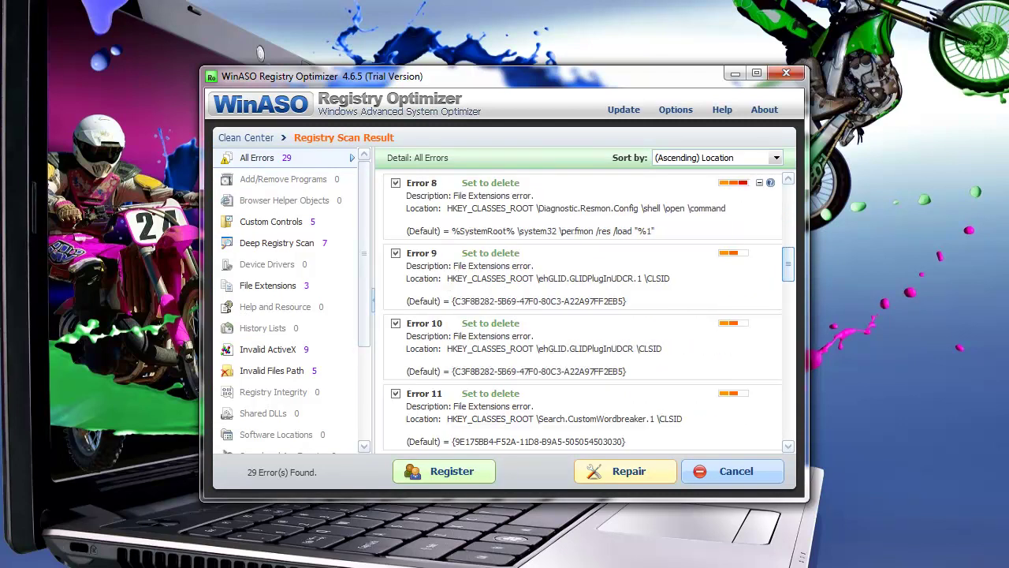
scroll(584, 312, "down", 2)
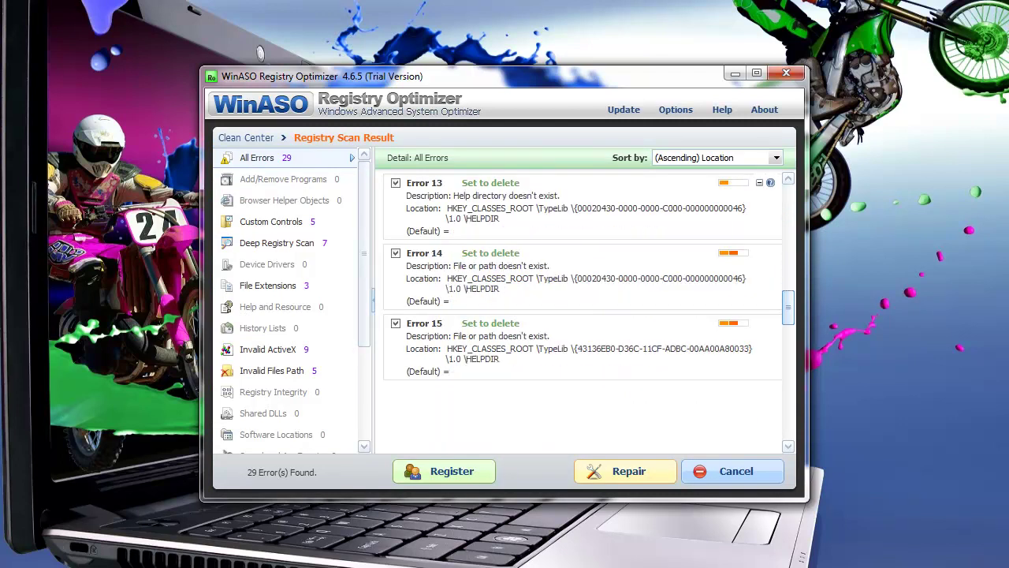
scroll(584, 311, "down", 3)
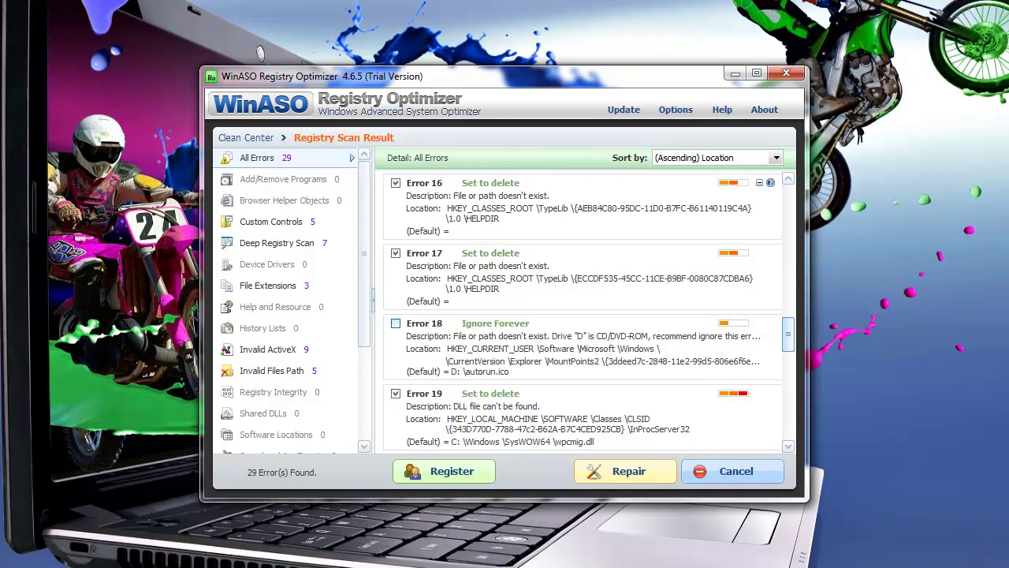
scroll(584, 311, "down", 2)
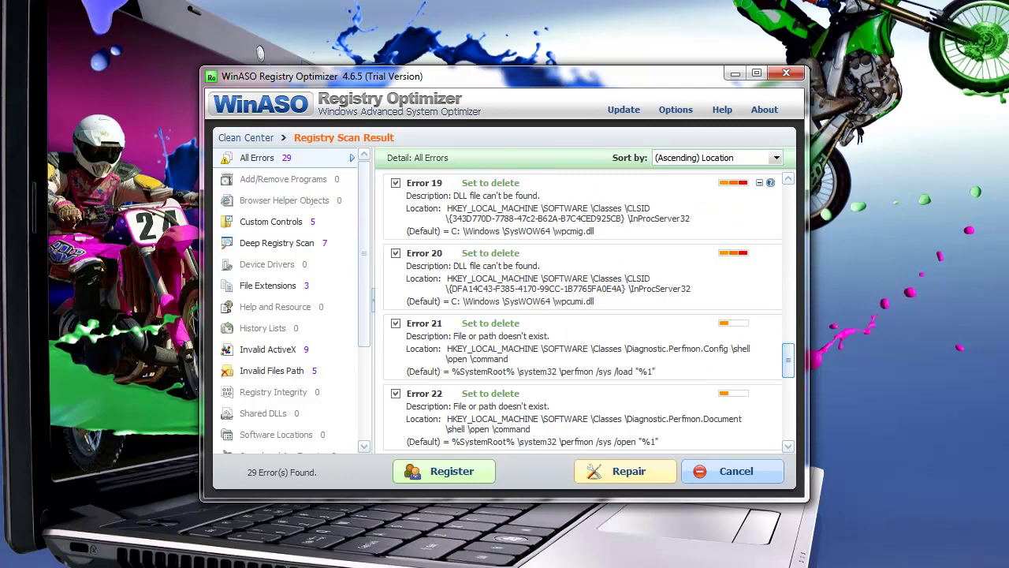
scroll(584, 312, "down", 6)
scroll(583, 312, "down", 1)
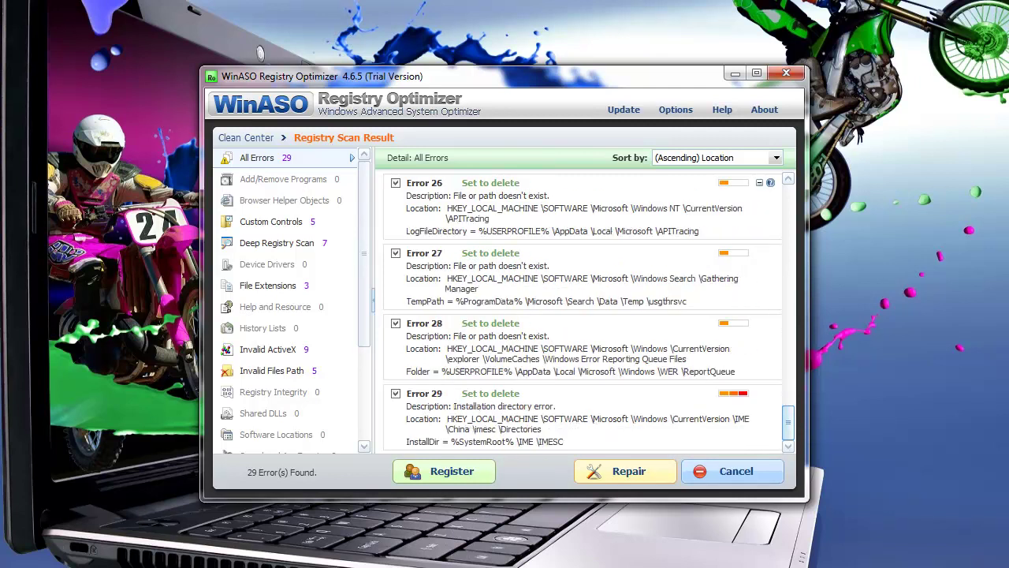
scroll(584, 311, "up", 19)
scroll(584, 311, "up", 6)
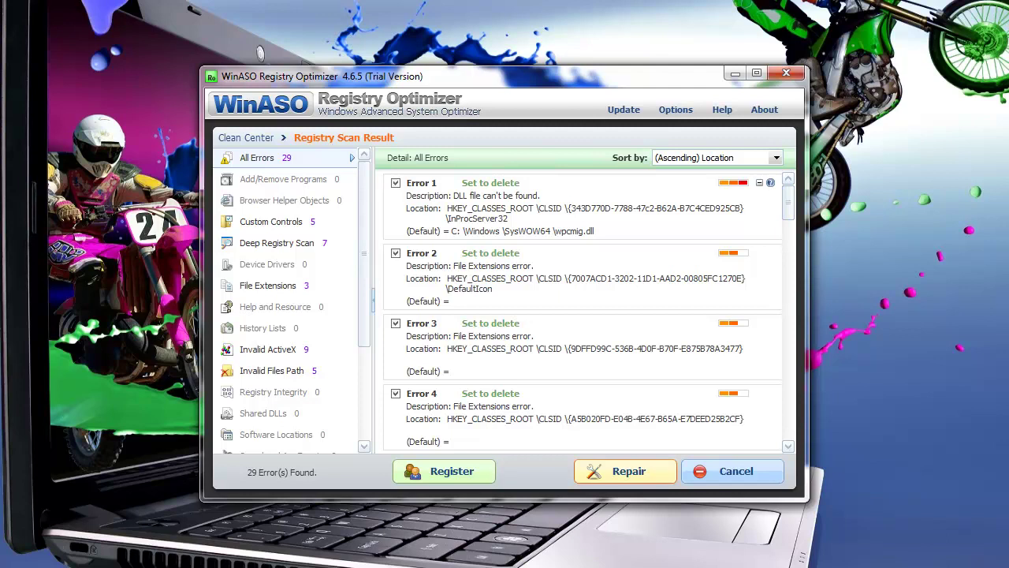
Step: Repair the selected registry errors and return to the Registry Cleaner overview
left_click(626, 471)
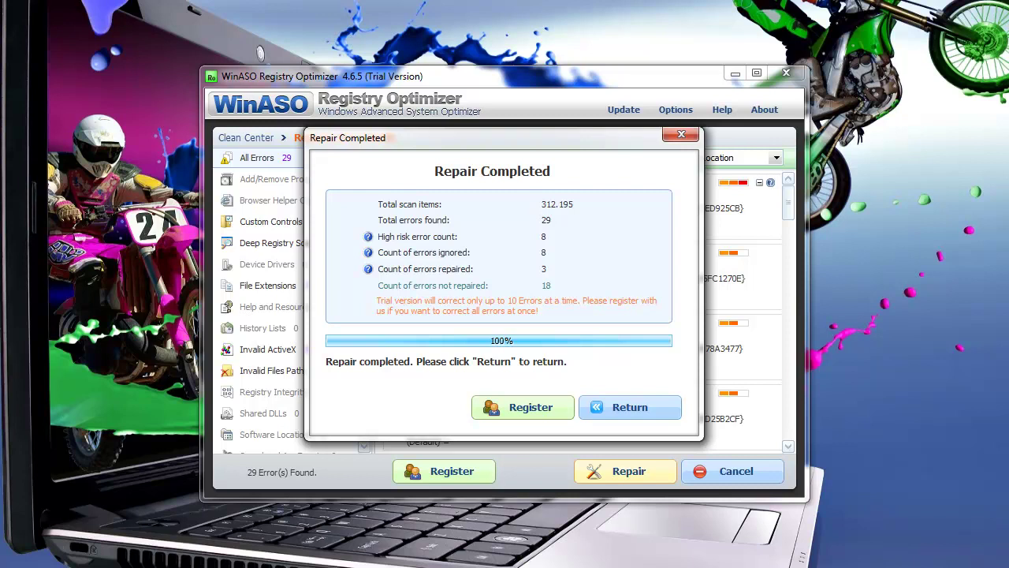
left_click(630, 407)
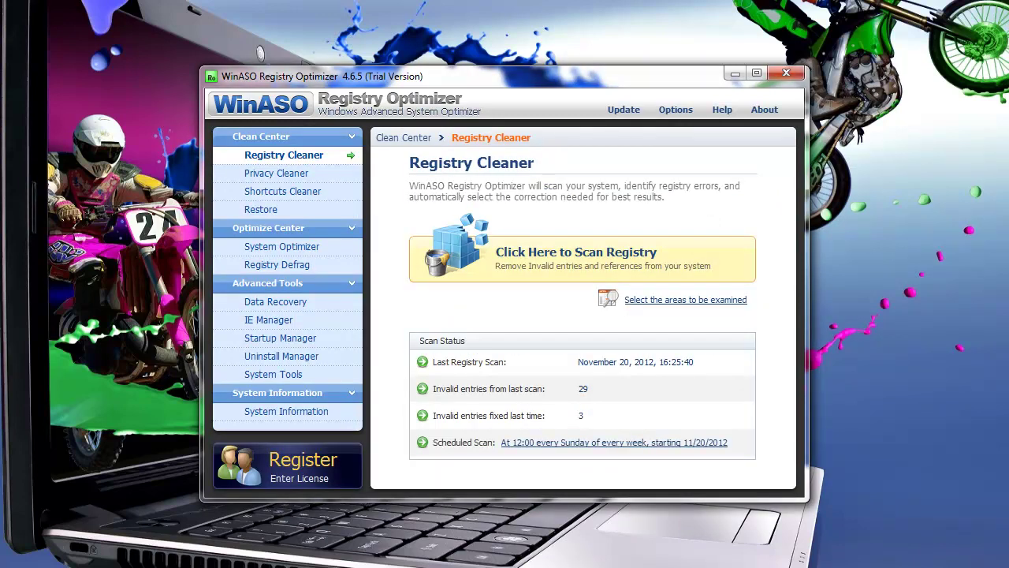
Step: Examine the Windows items in the Privacy Cleaner, covering Start Menu and Desktop, Windows System and Recent Activities
left_click(277, 173)
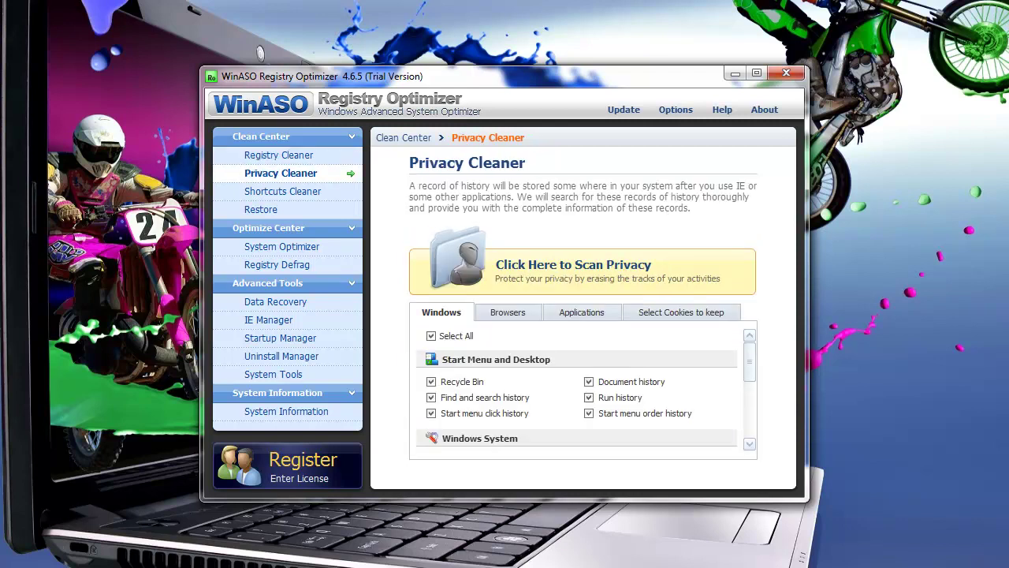
scroll(587, 391, "down", 3)
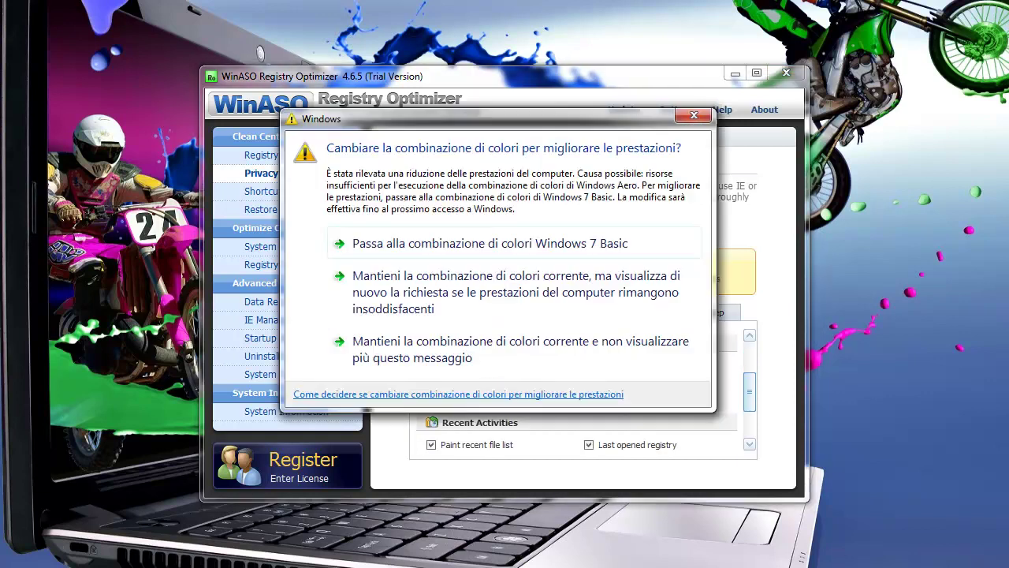
left_click(693, 115)
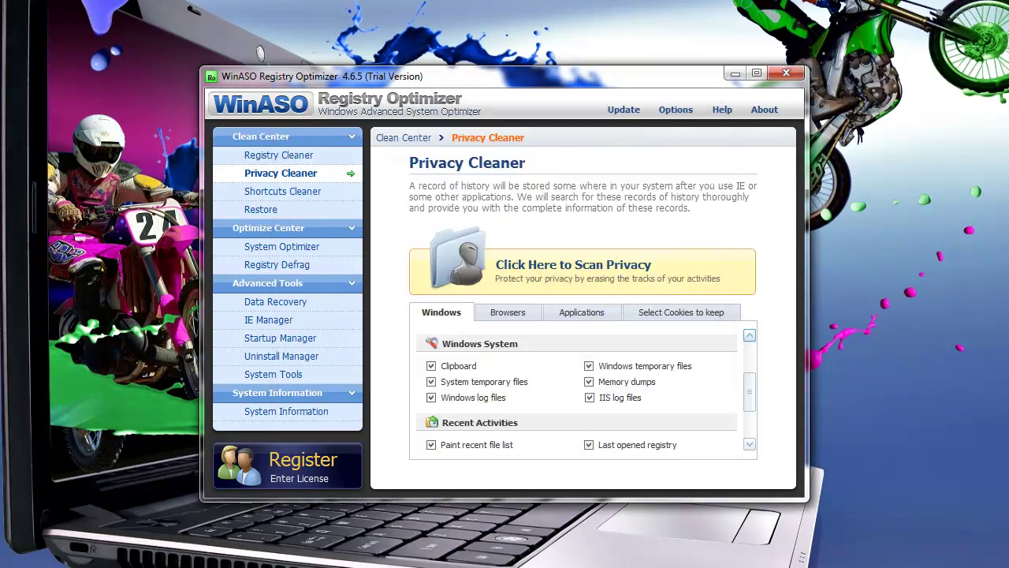
left_click_drag(750, 392, 749, 413)
scroll(586, 388, "down", 1)
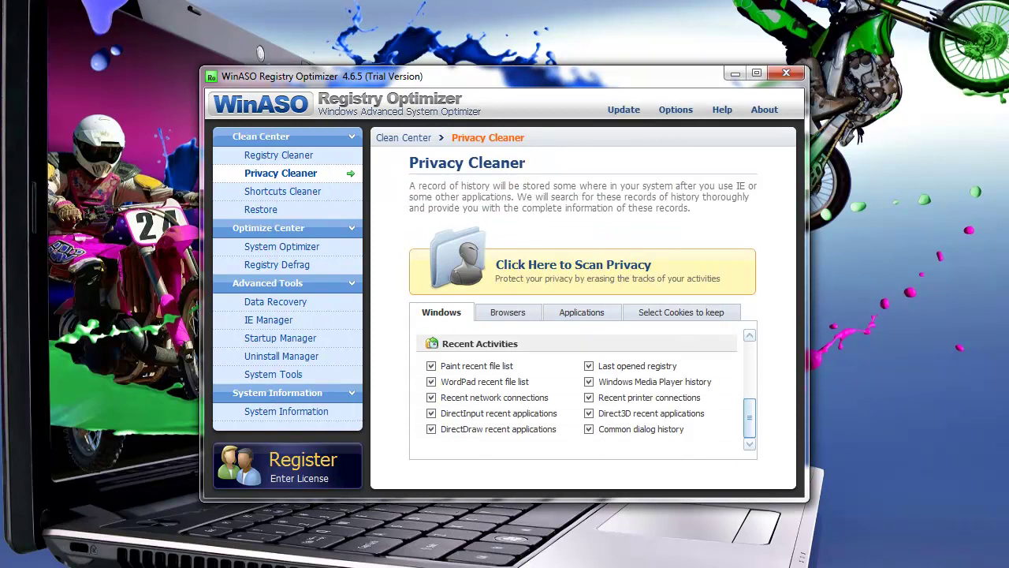
scroll(586, 389, "up", 3)
scroll(586, 389, "up", 6)
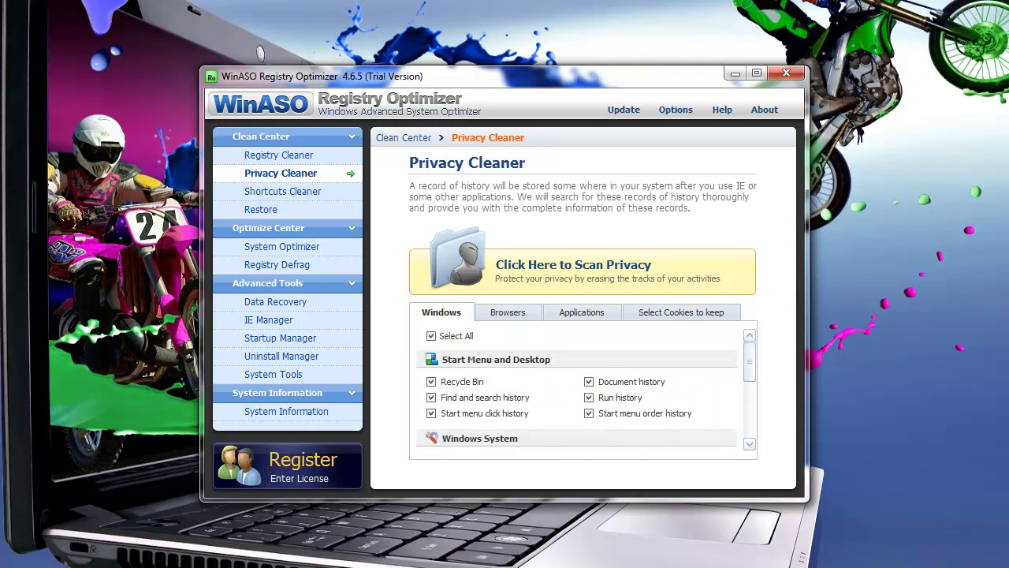
Step: Examine the Privacy Cleaner's browser items for Internet Explorer, Mozilla Firefox, Google Chrome and Opera
left_click(508, 312)
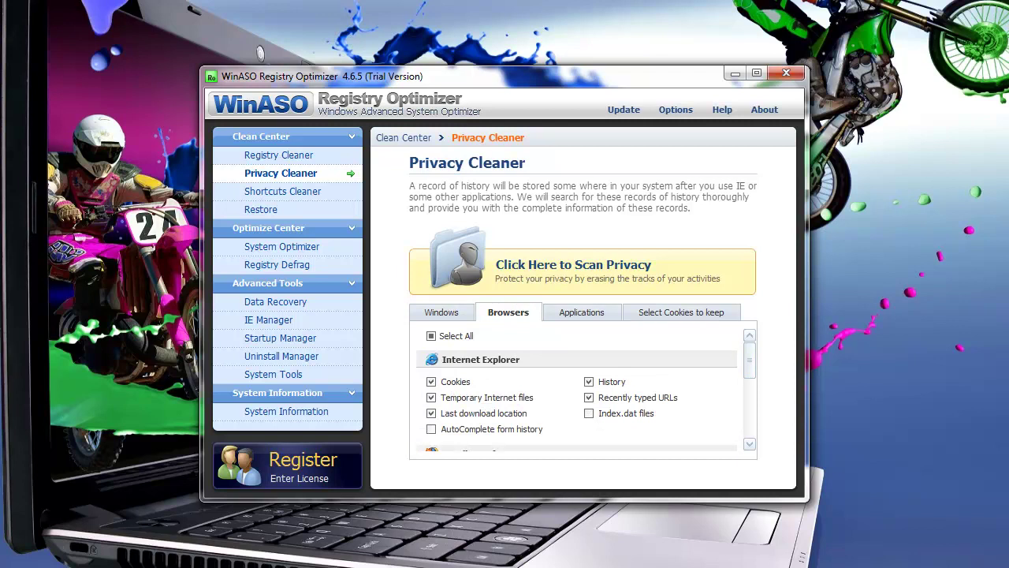
scroll(586, 391, "down", 5)
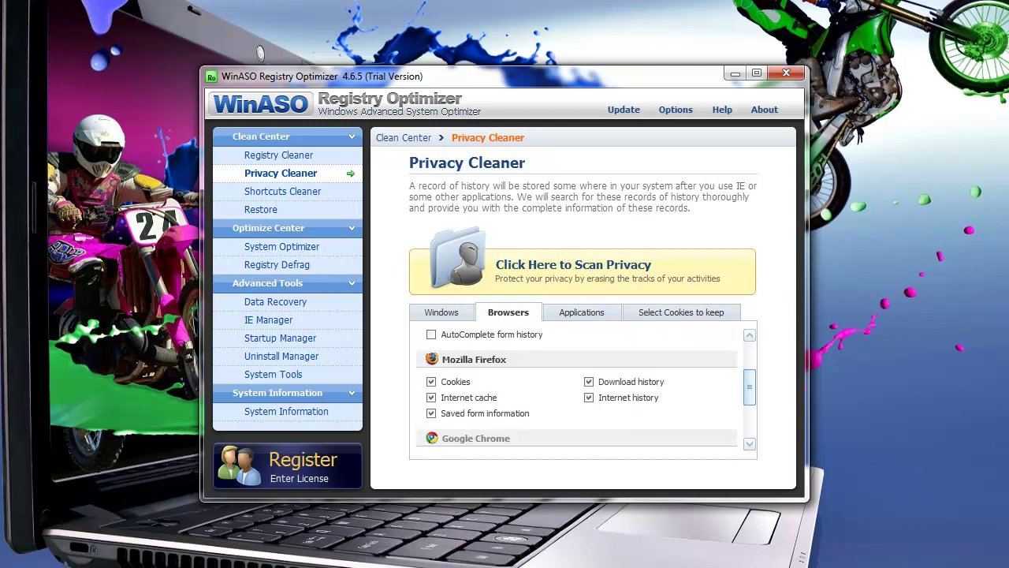
scroll(586, 391, "down", 3)
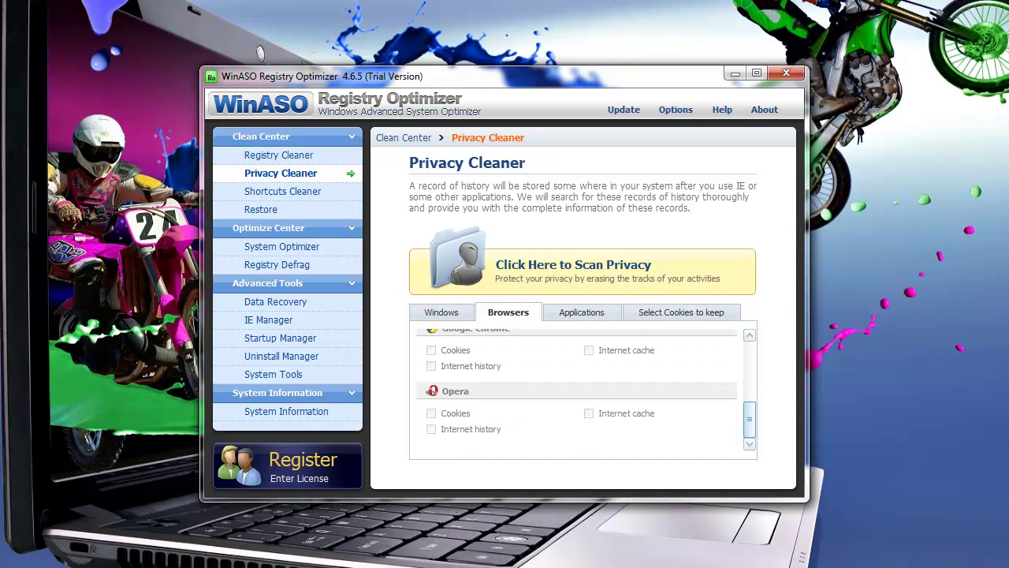
scroll(587, 391, "up", 8)
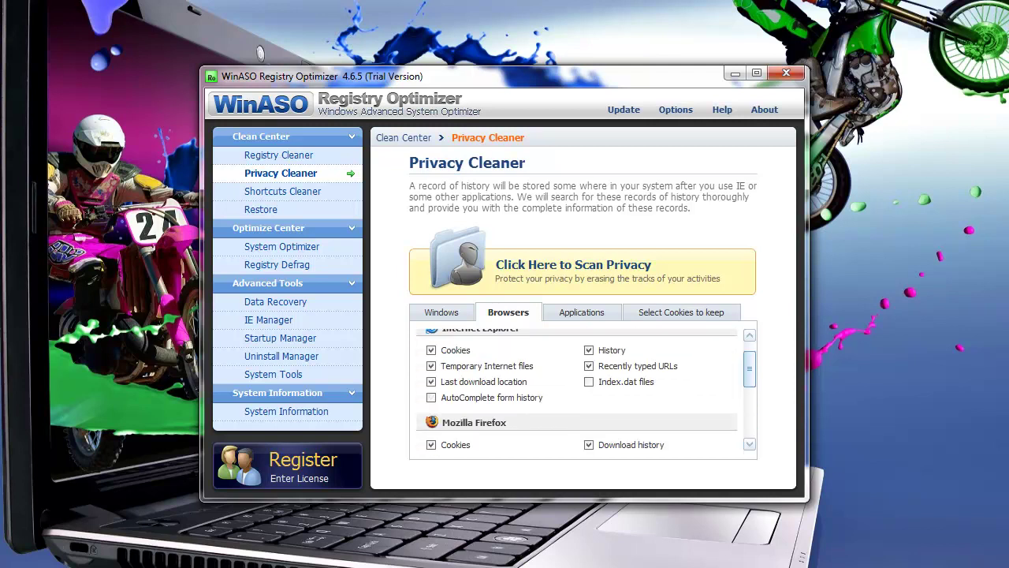
Step: Review the Privacy Cleaner's application items and cookies to keep, and return to the Windows items
left_click(582, 313)
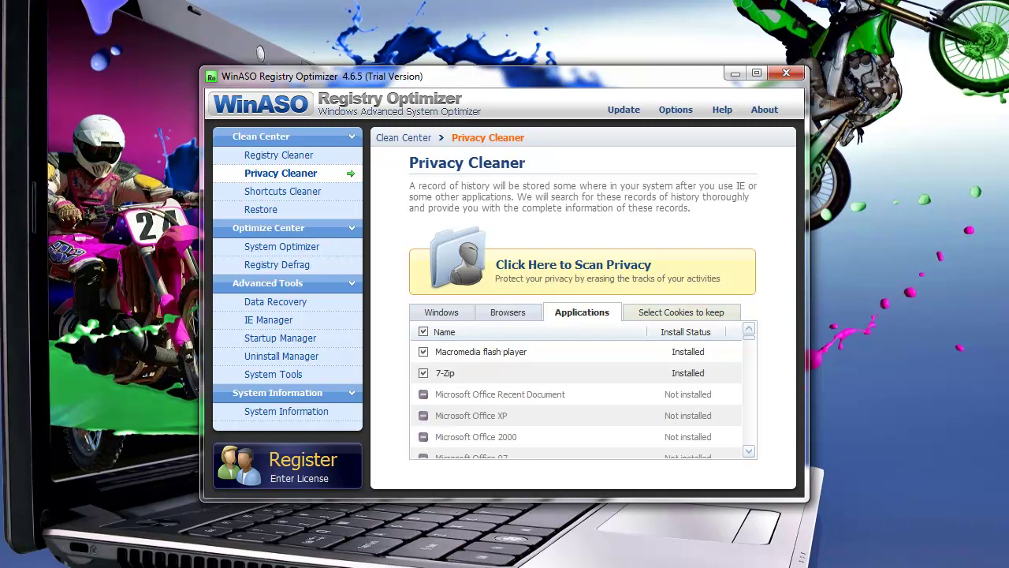
left_click(681, 312)
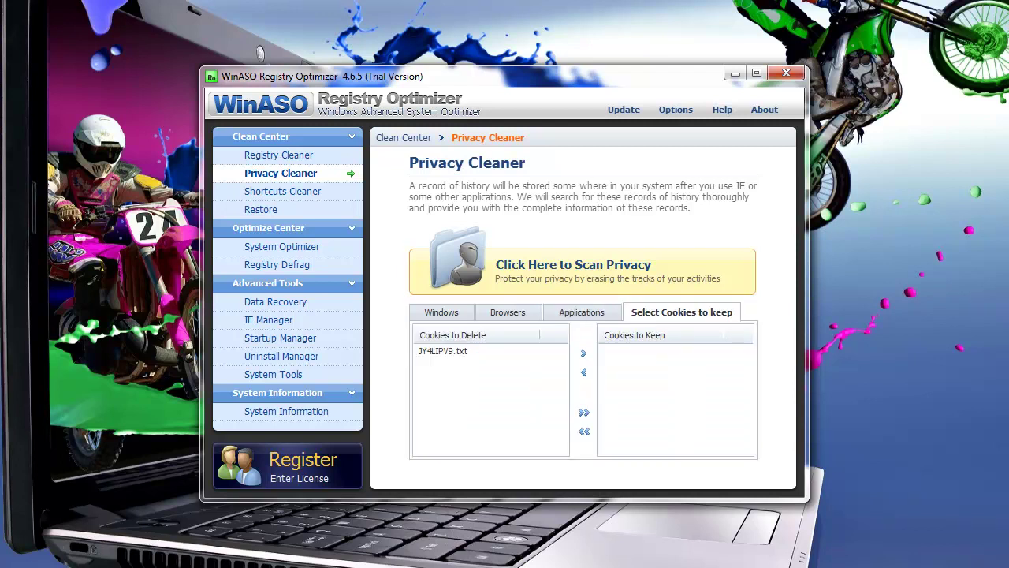
left_click(441, 312)
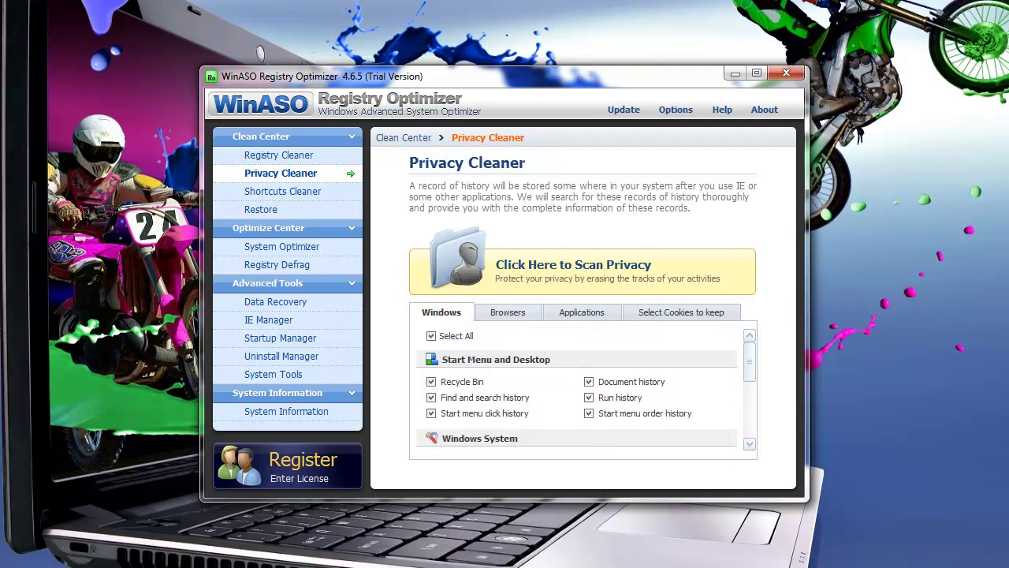
Step: Run a privacy scan and look through the found items up to the Start menu and Desktop group
left_click(583, 272)
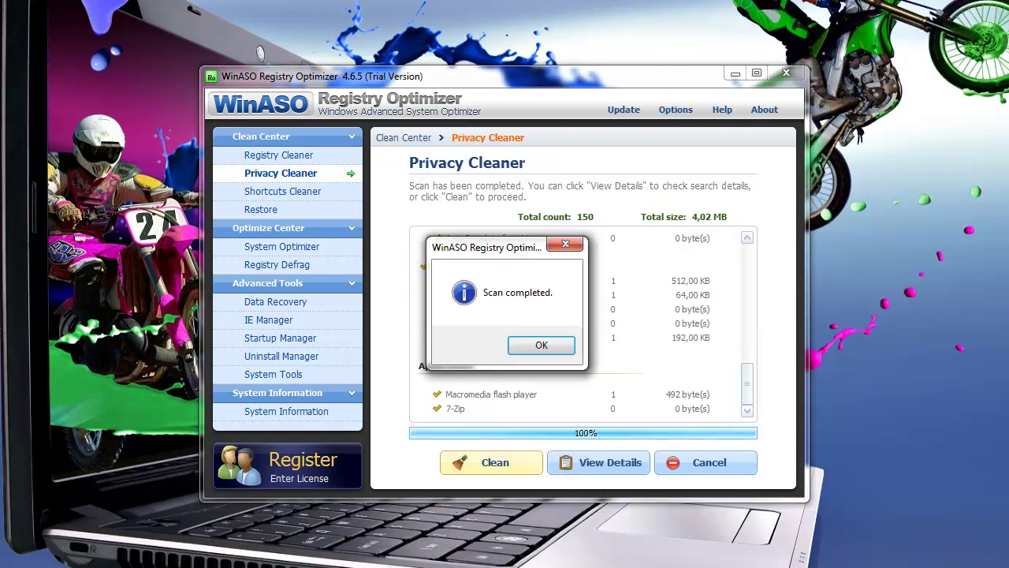
left_click(541, 345)
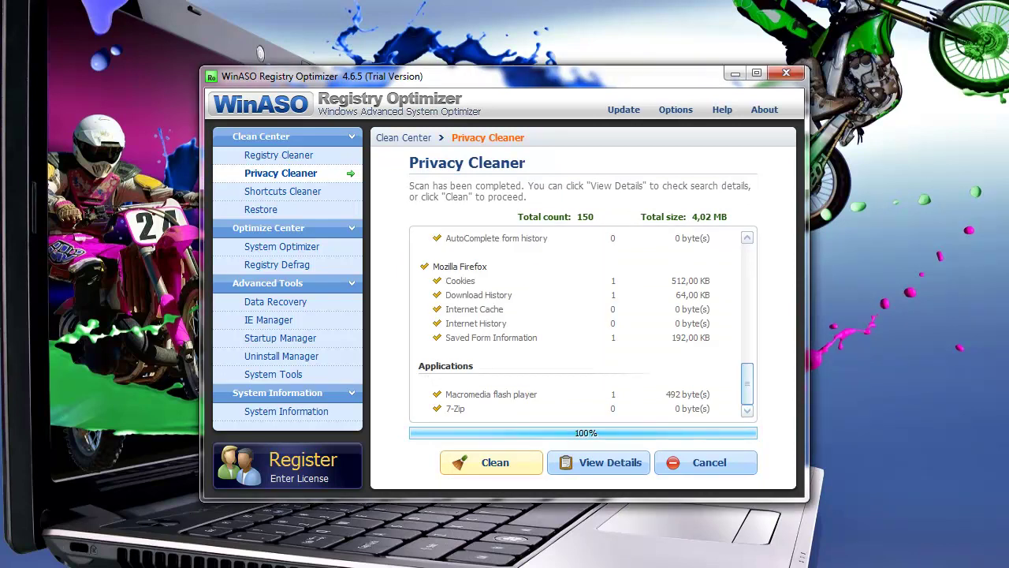
left_click_drag(748, 384, 748, 328)
scroll(583, 324, "up", 7)
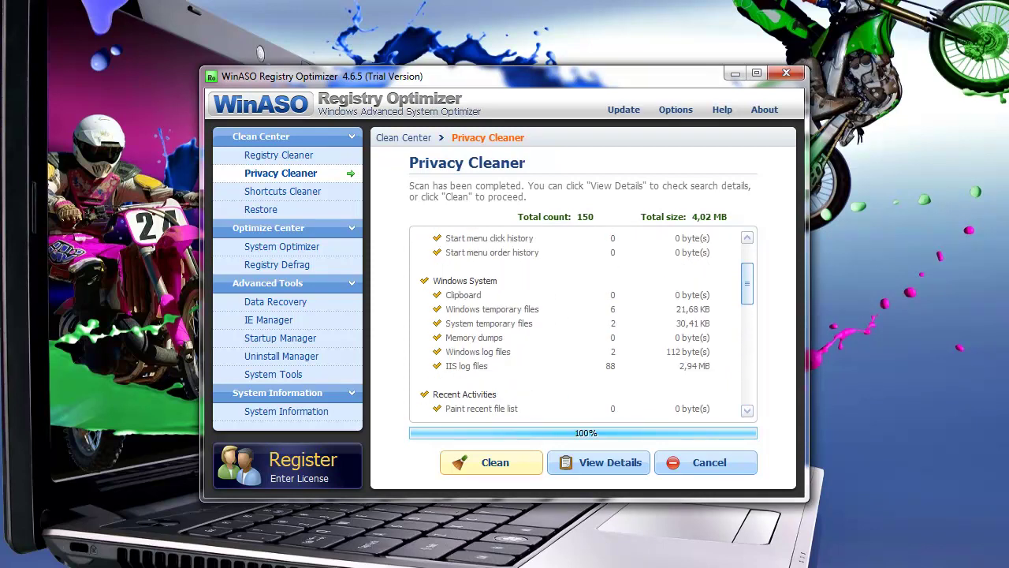
scroll(584, 323, "up", 1)
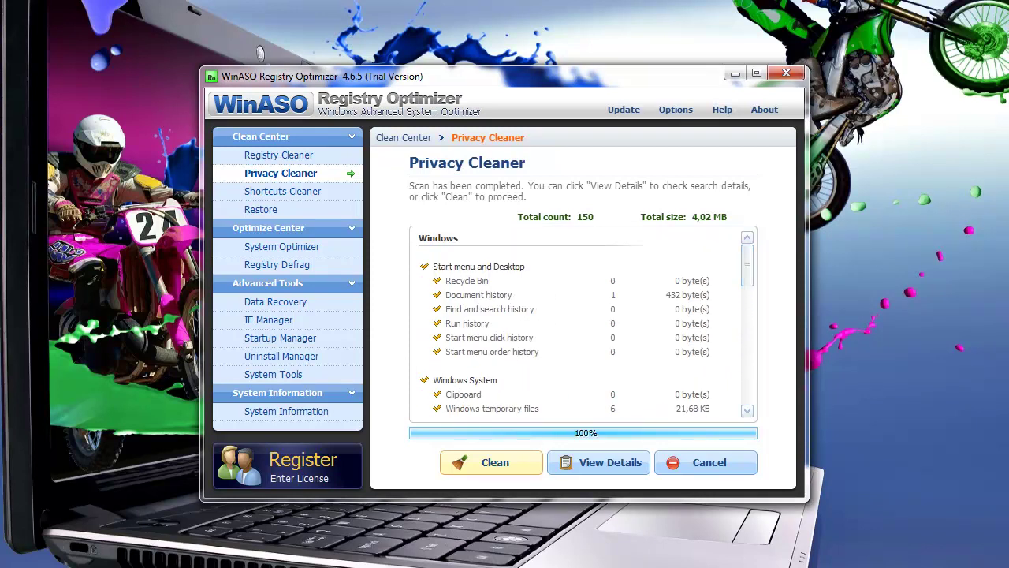
Step: View the detailed privacy scan results and expand Start menu and Desktop, Windows System and Recent Activities
left_click(599, 462)
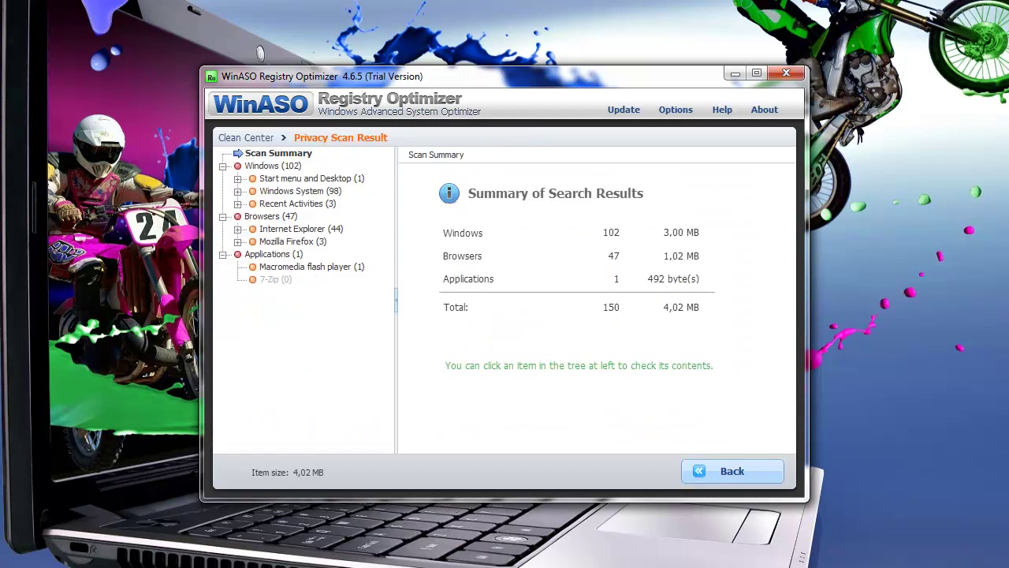
left_click(238, 179)
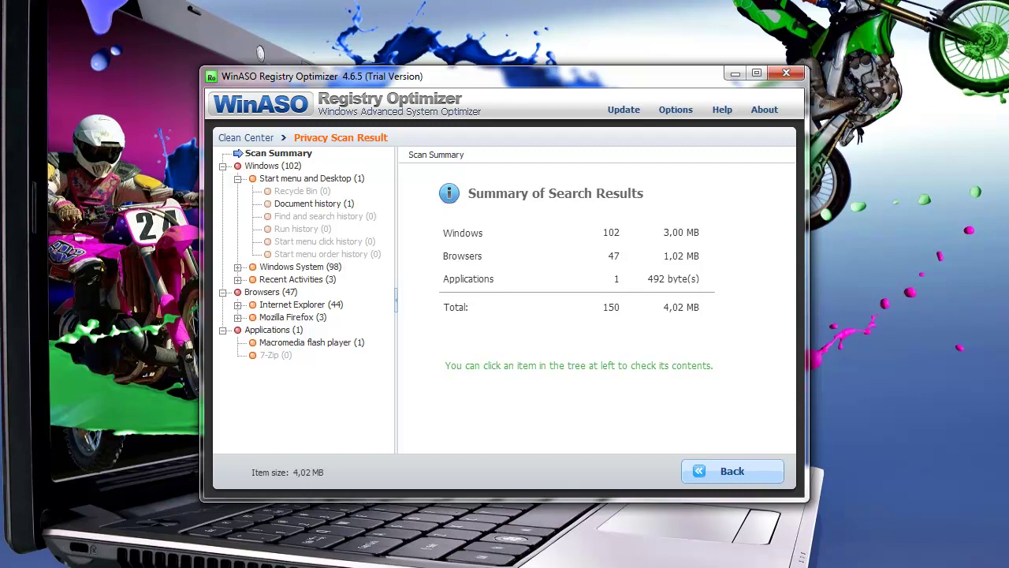
left_click(238, 267)
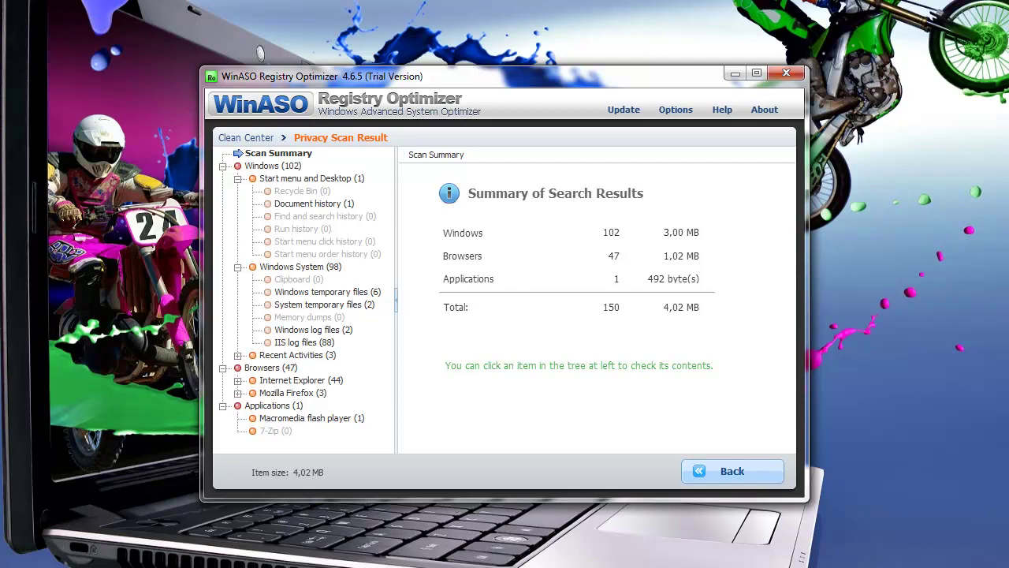
left_click(238, 356)
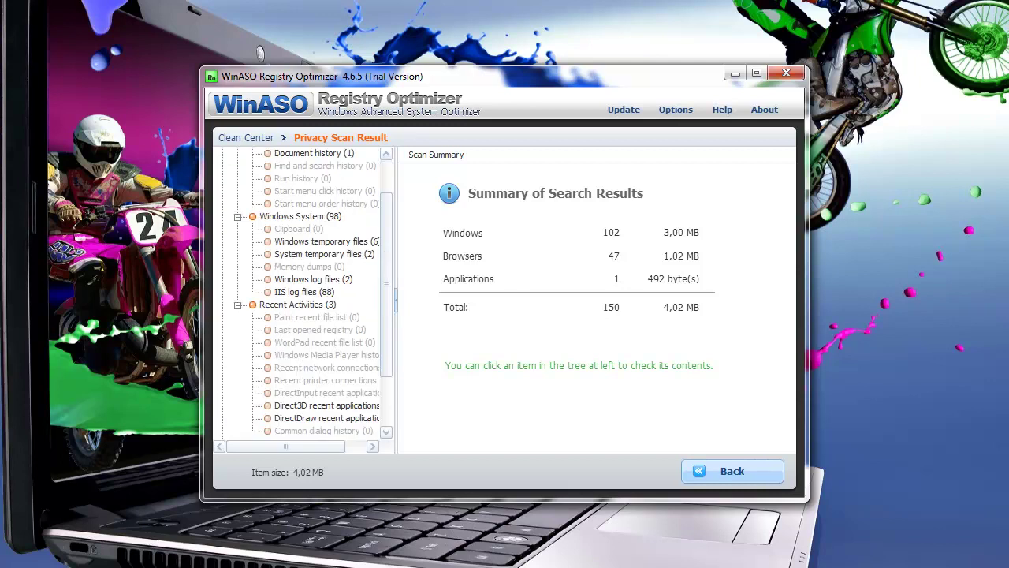
Step: Examine the Internet Explorer and Mozilla Firefox results in the scan details and return to the Privacy Cleaner
scroll(306, 293, "down", 2)
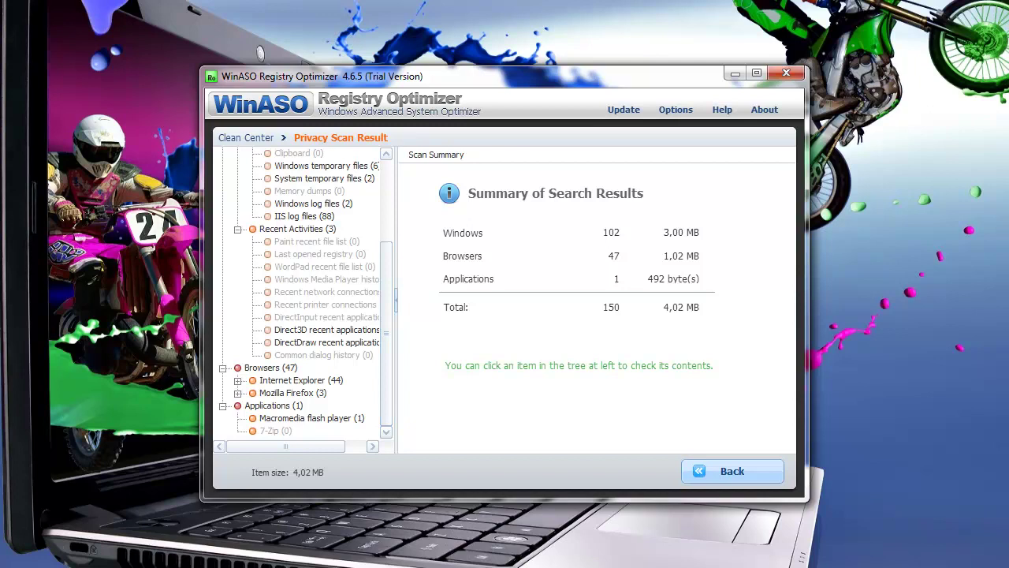
left_click(238, 381)
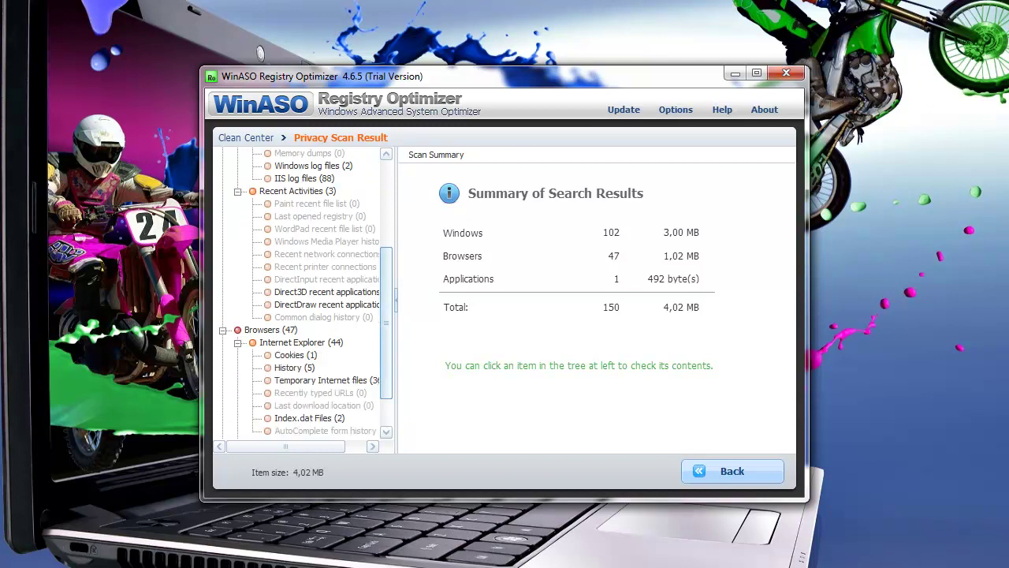
scroll(306, 294, "down", 2)
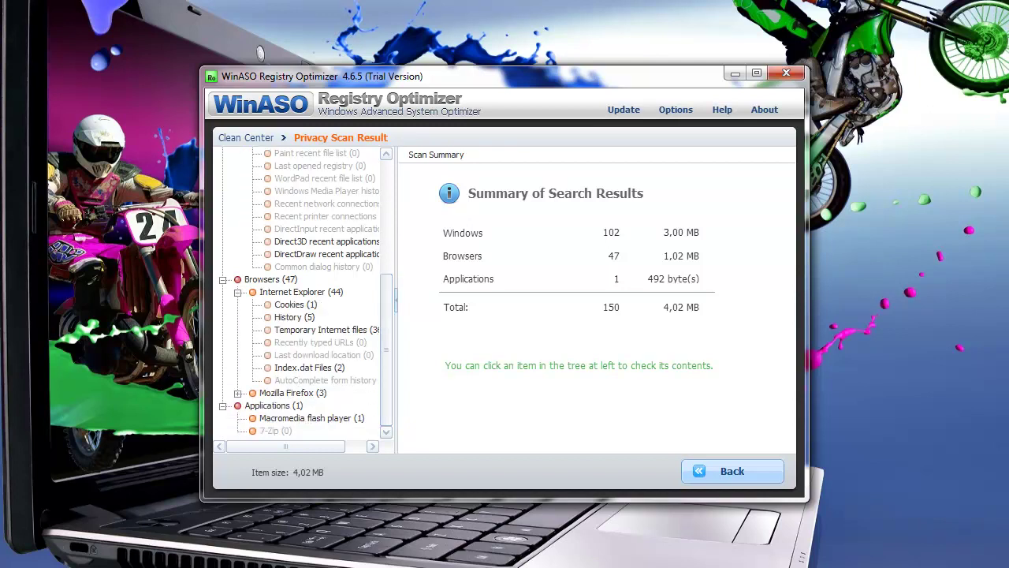
left_click(238, 394)
left_click_drag(387, 340, 386, 358)
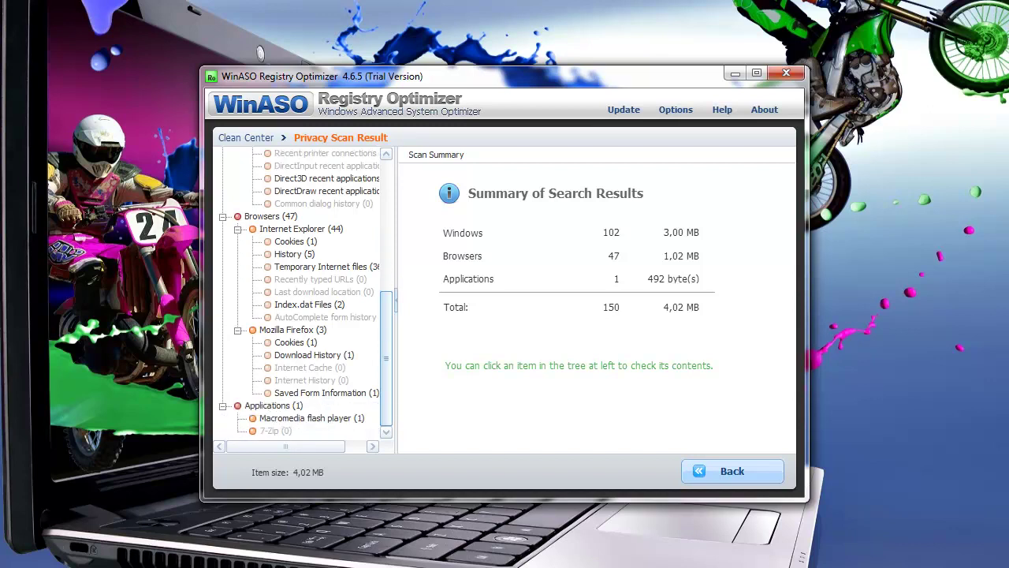
scroll(306, 293, "up", 7)
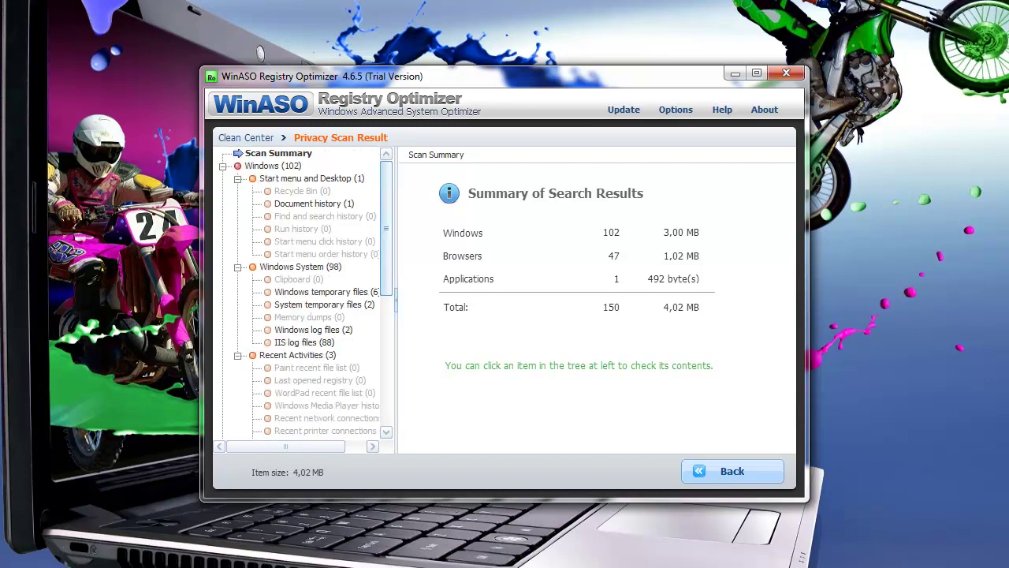
left_click(732, 470)
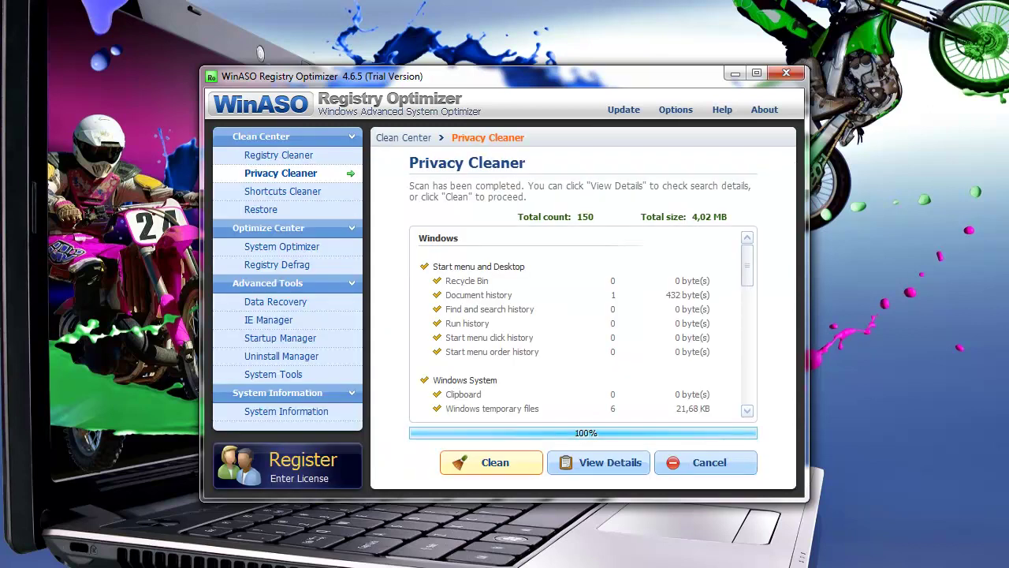
Step: Clean all the items found by the privacy scan, confirming their permanent deletion
left_click(491, 462)
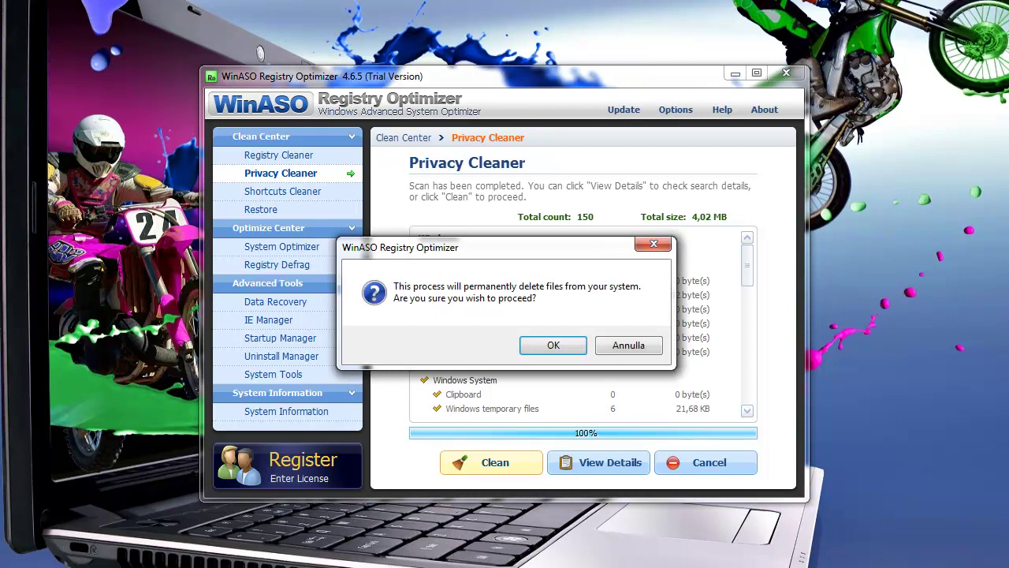
left_click(554, 345)
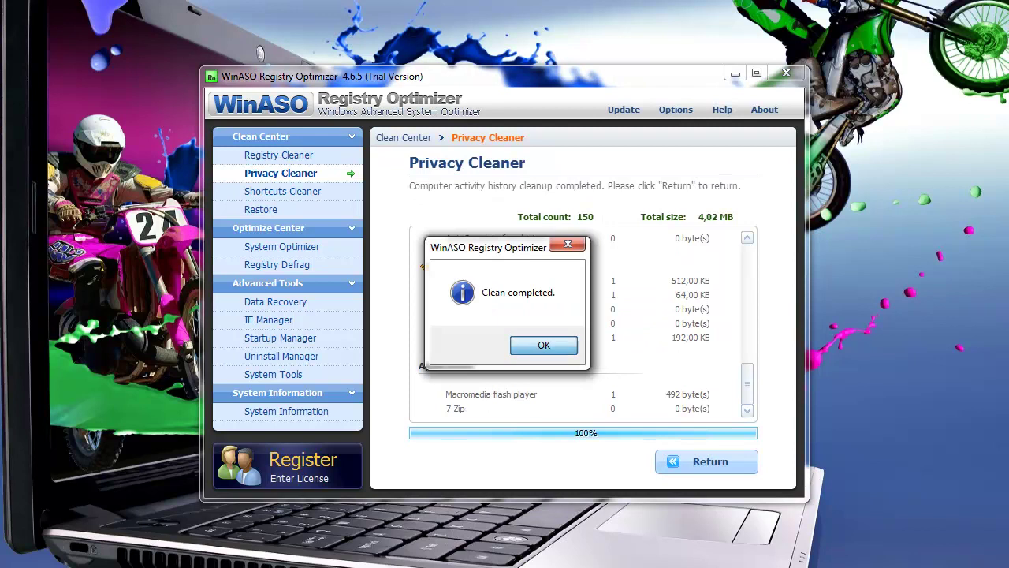
key("Return")
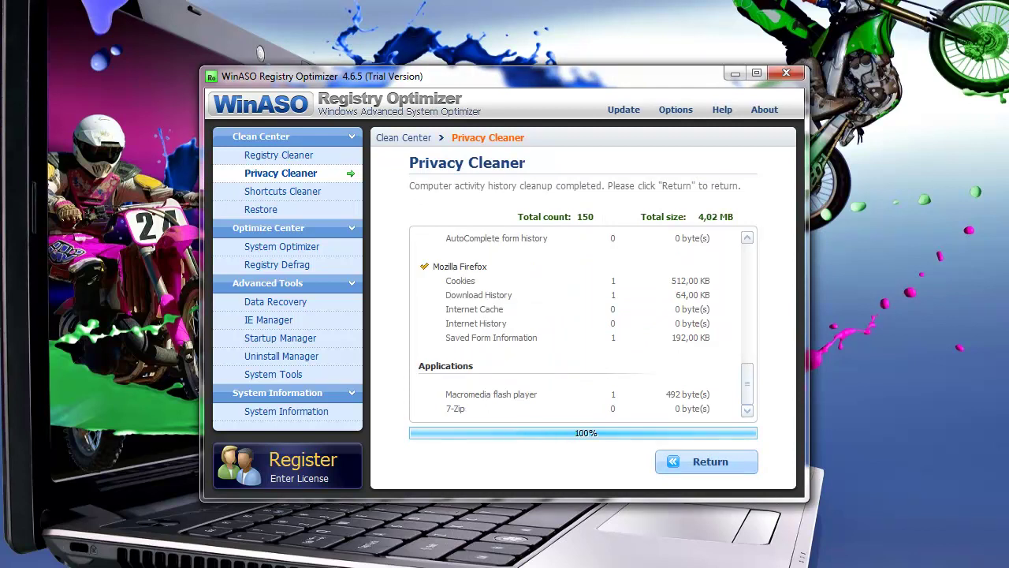
Step: Scan the drive Disco locale (C:) for invalid shortcuts with the Shortcuts Cleaner
left_click(282, 192)
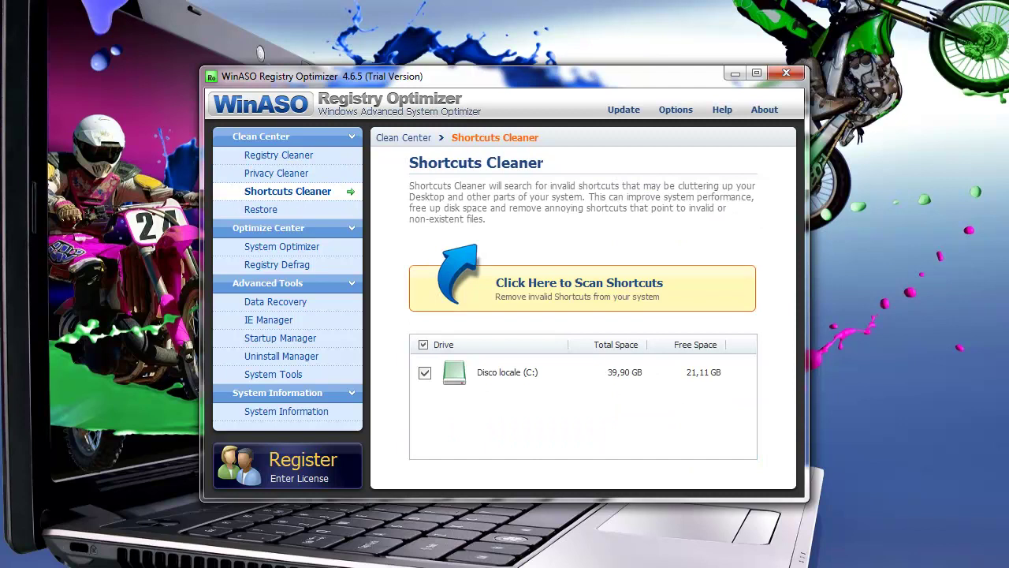
left_click(582, 288)
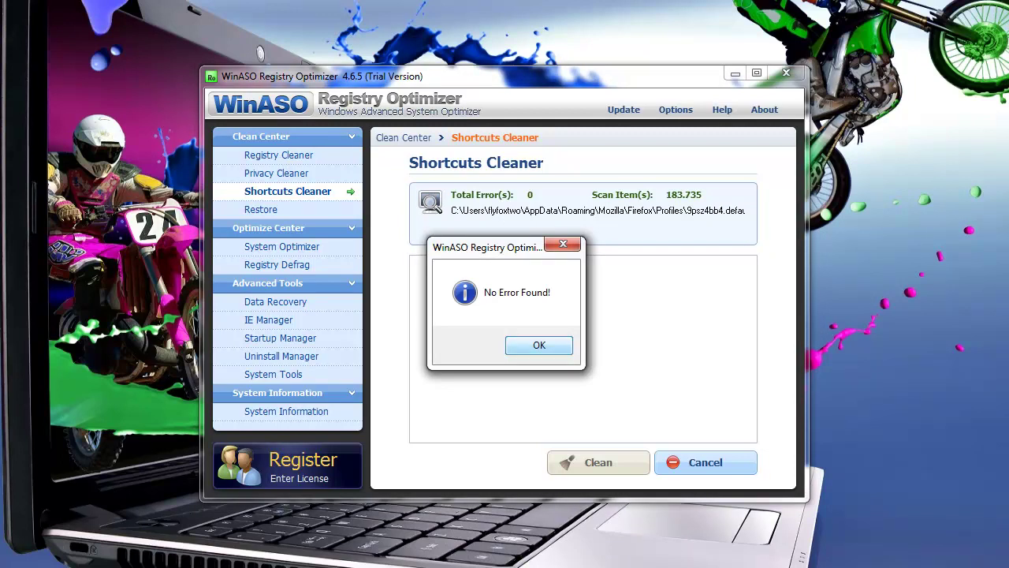
key("Return")
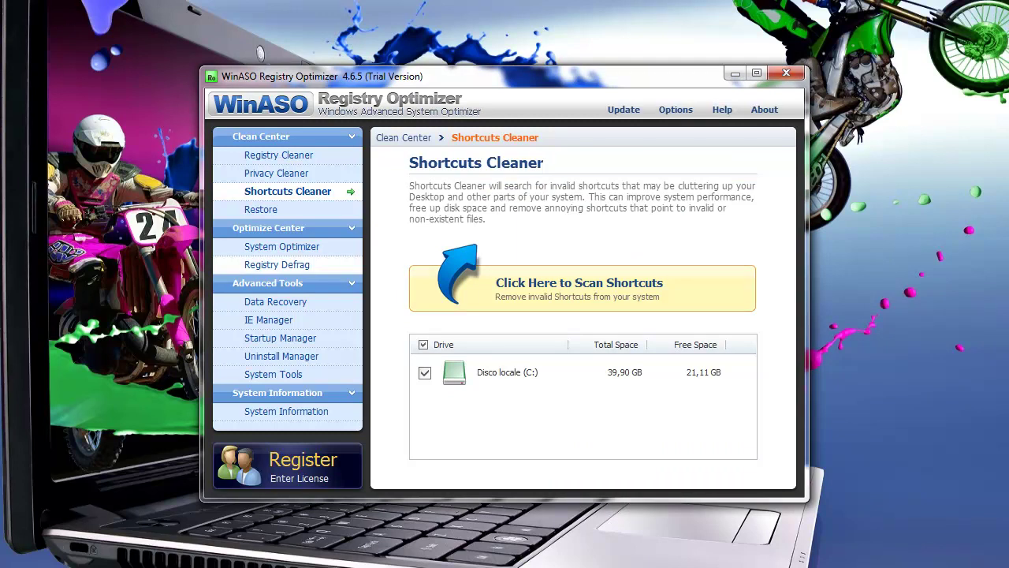
Step: View the errors stored in the manual restore point of 11/20/2012 16:26:16, and return to the restore point list without restoring
left_click(263, 210)
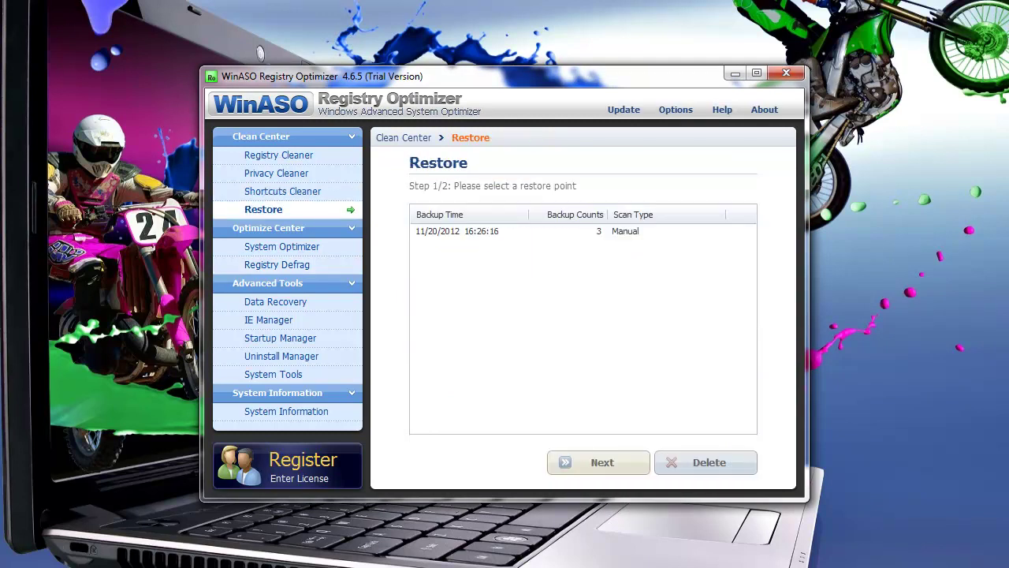
left_click(473, 231)
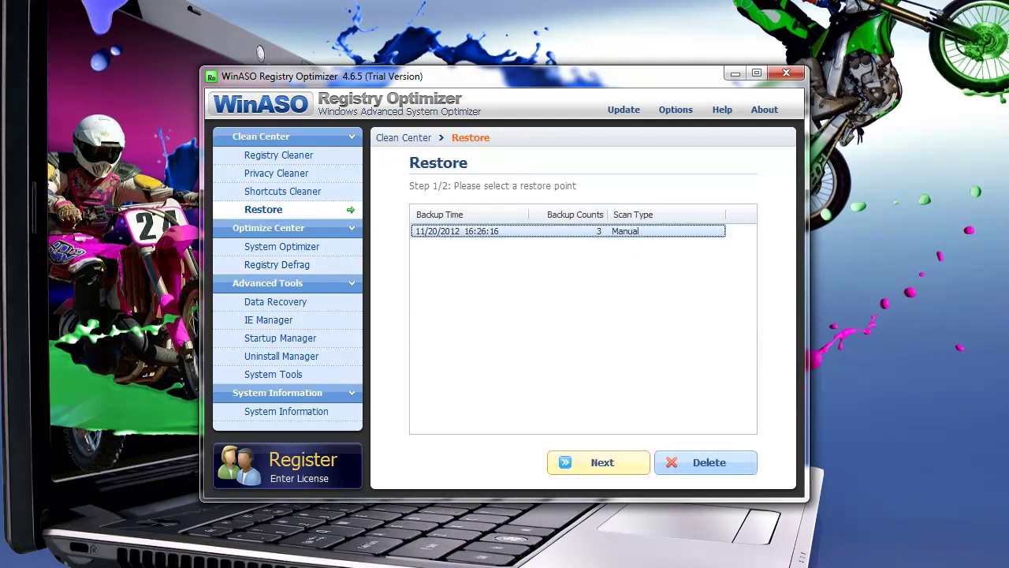
left_click(599, 463)
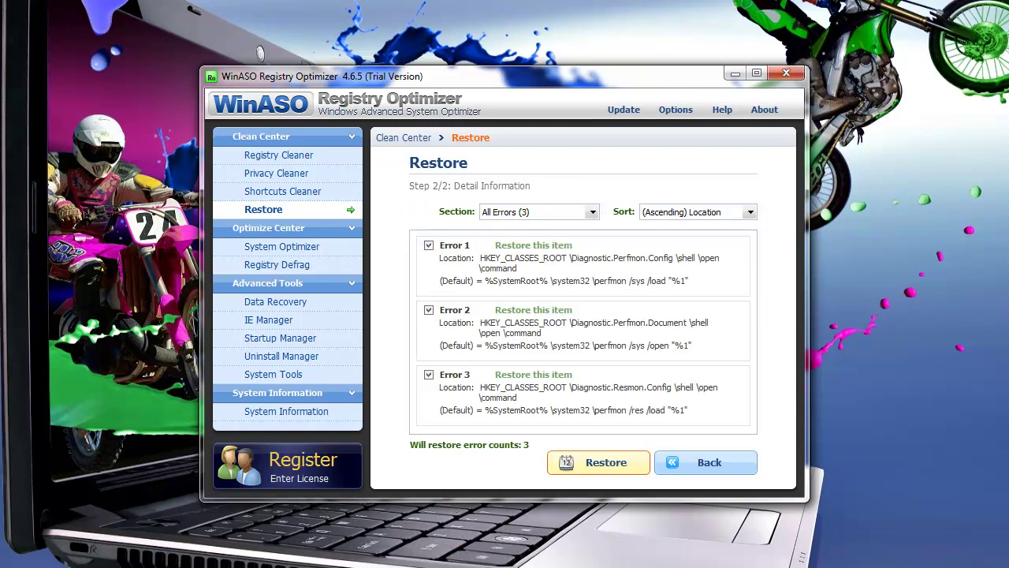
left_click(709, 462)
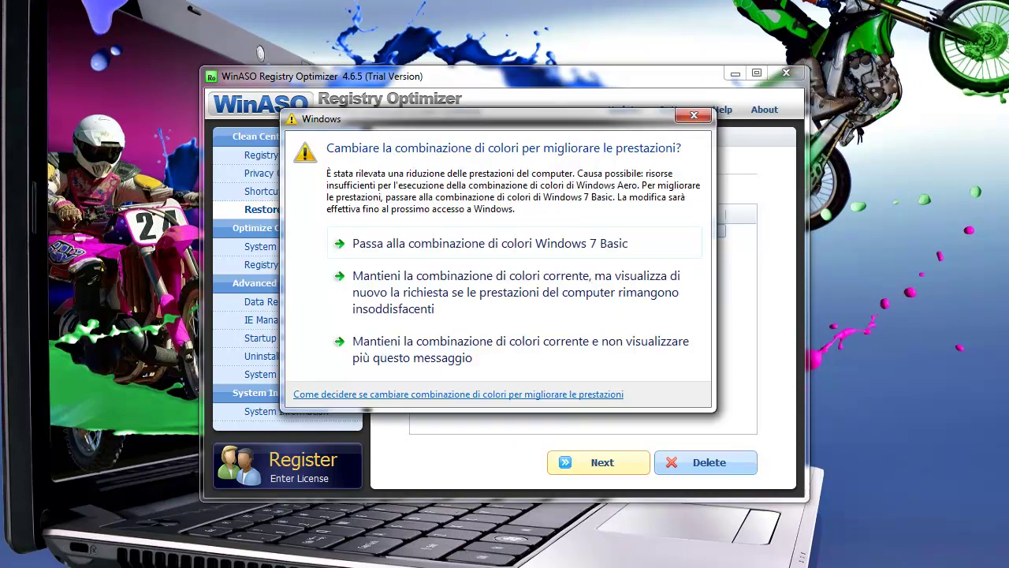
left_click(694, 115)
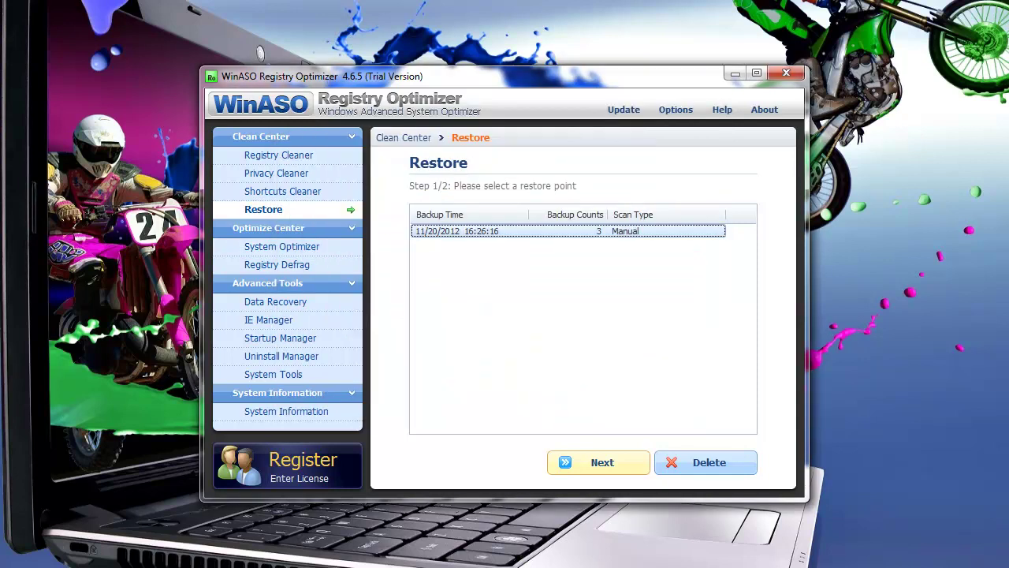
Step: Optimize the system with all options checked in the System Optimizer
left_click(282, 247)
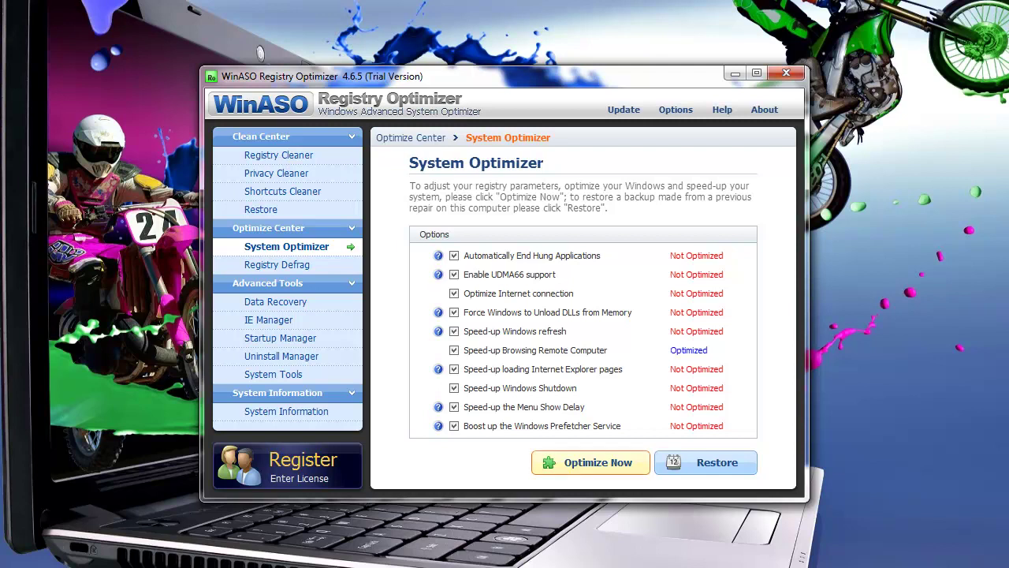
left_click(590, 462)
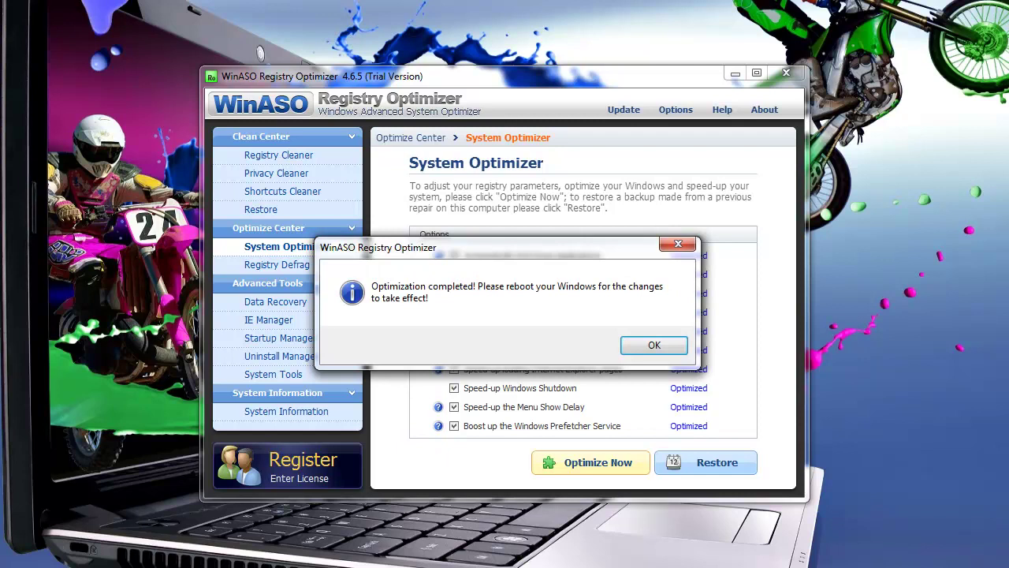
left_click(678, 245)
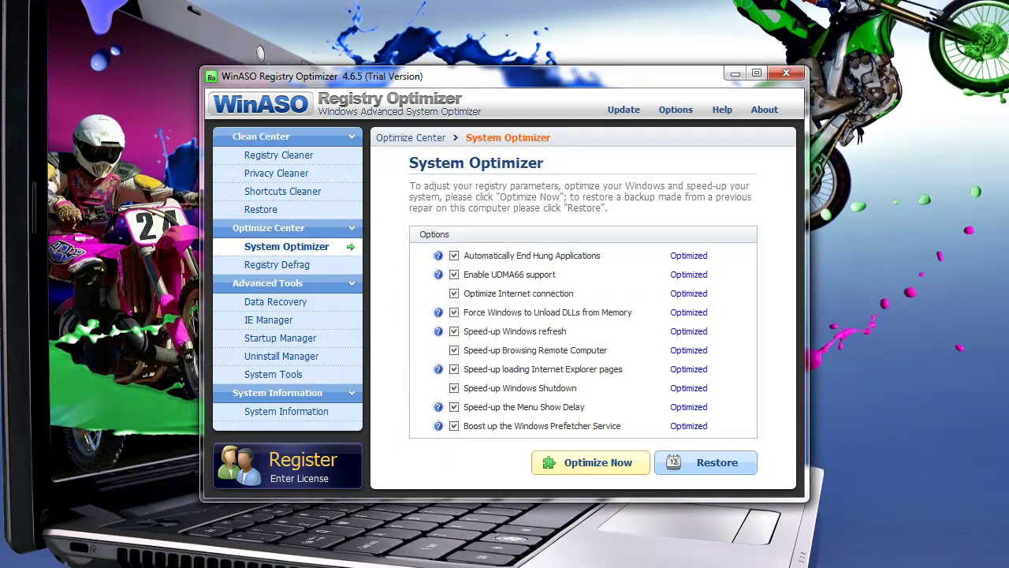
Step: Analyze the registry with Registry Defrag, review the analysis results, and close them without defragmenting
left_click(277, 265)
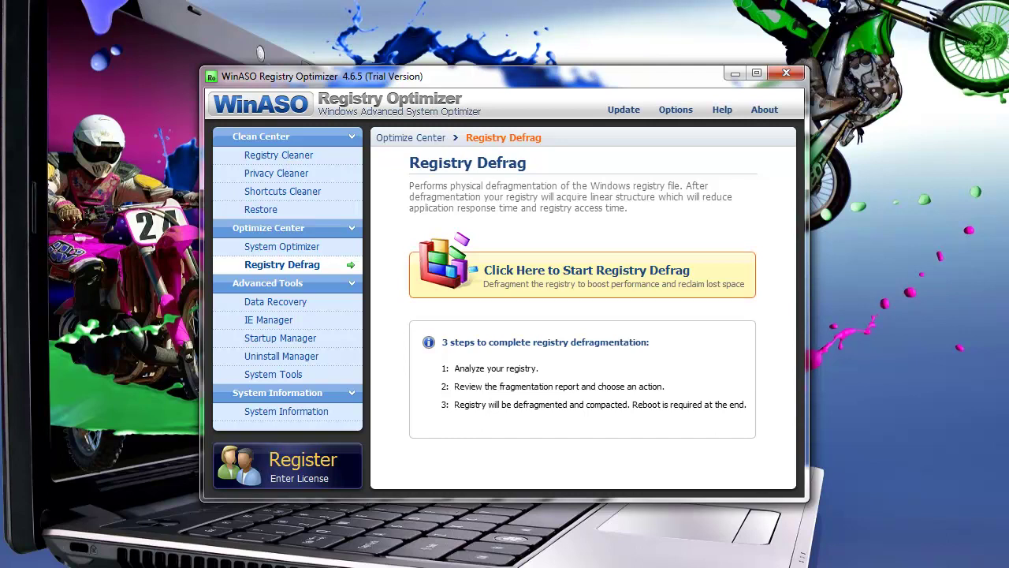
left_click(581, 274)
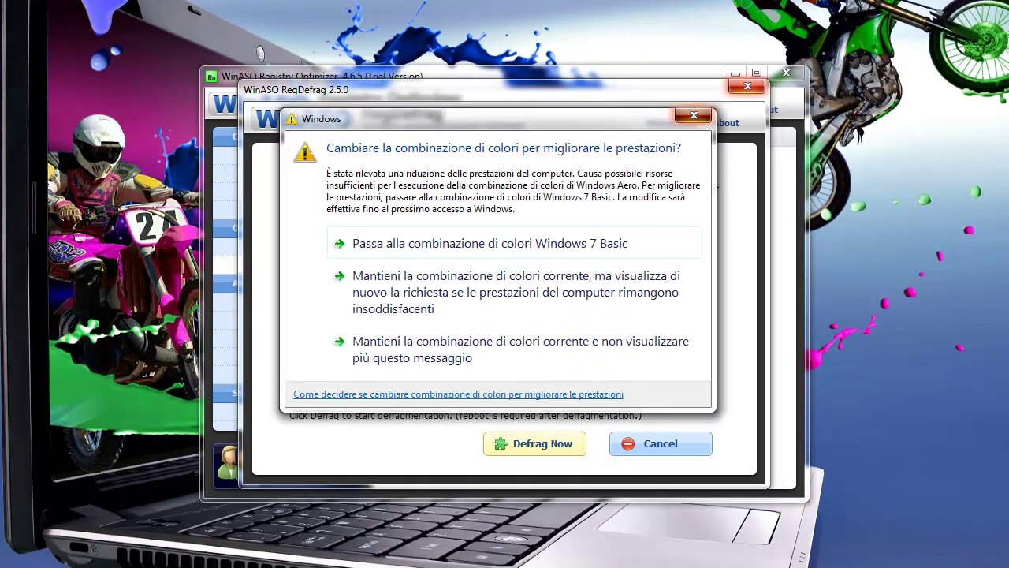
left_click(693, 116)
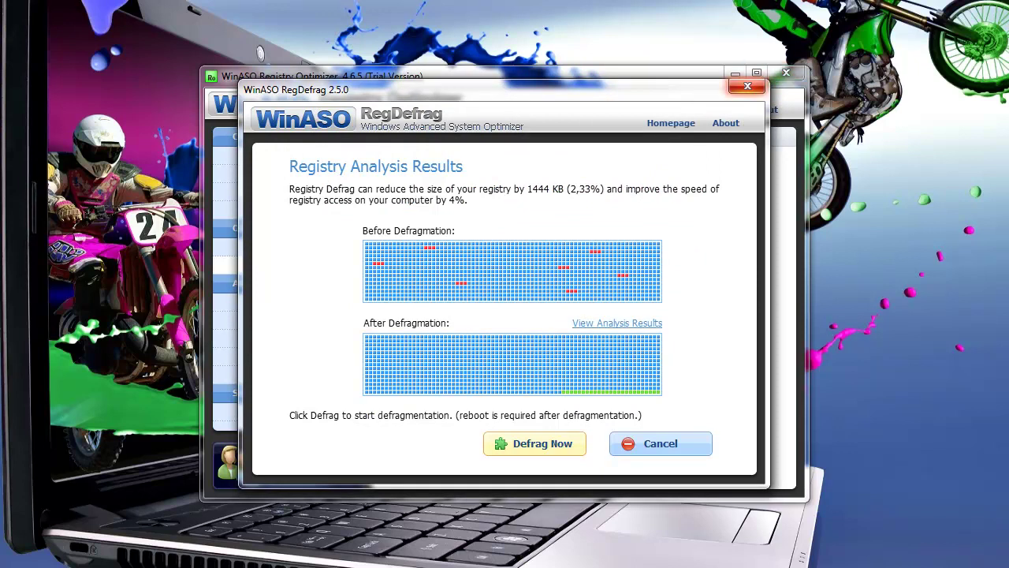
left_click(748, 86)
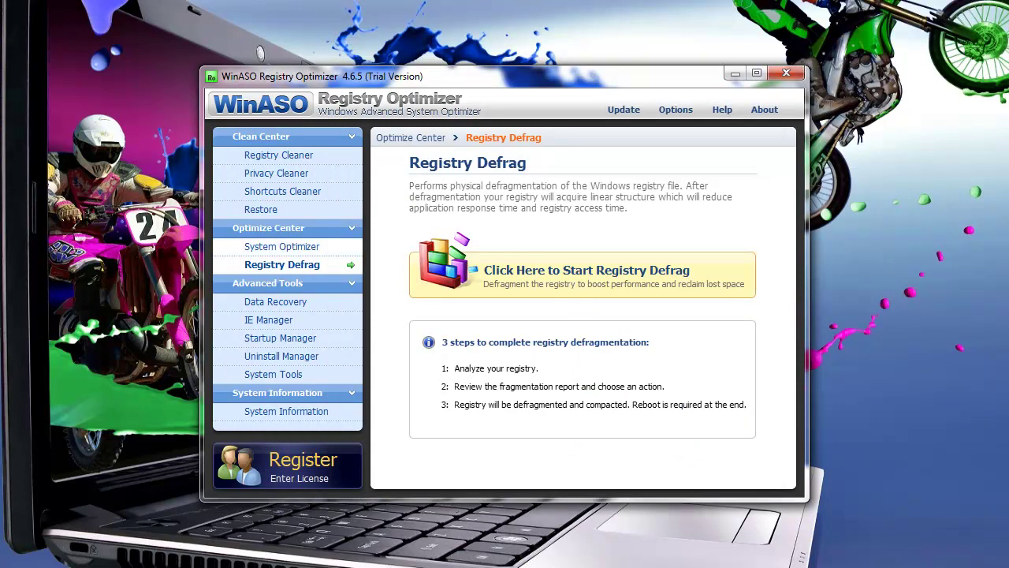
left_click(276, 302)
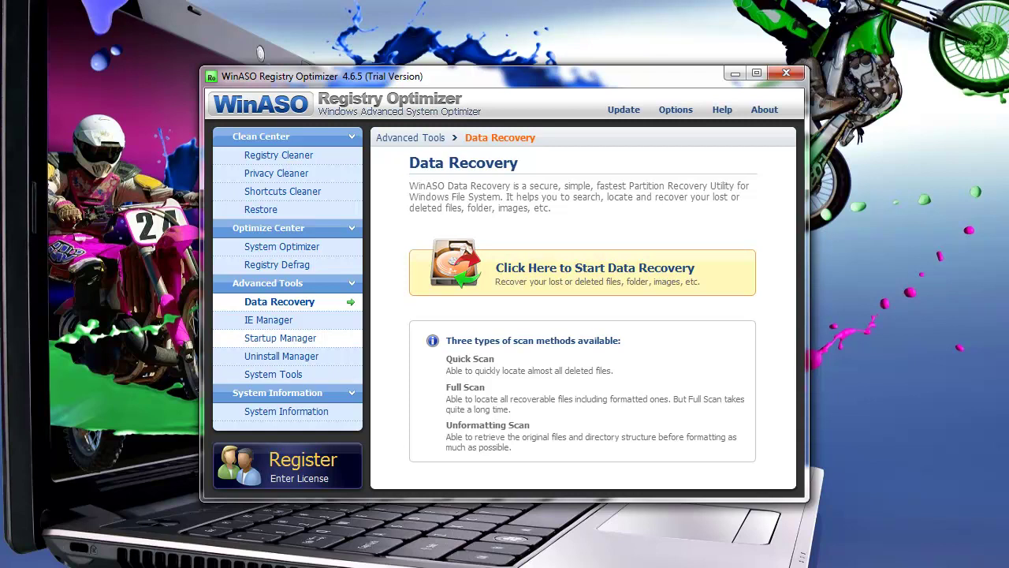
left_click(269, 320)
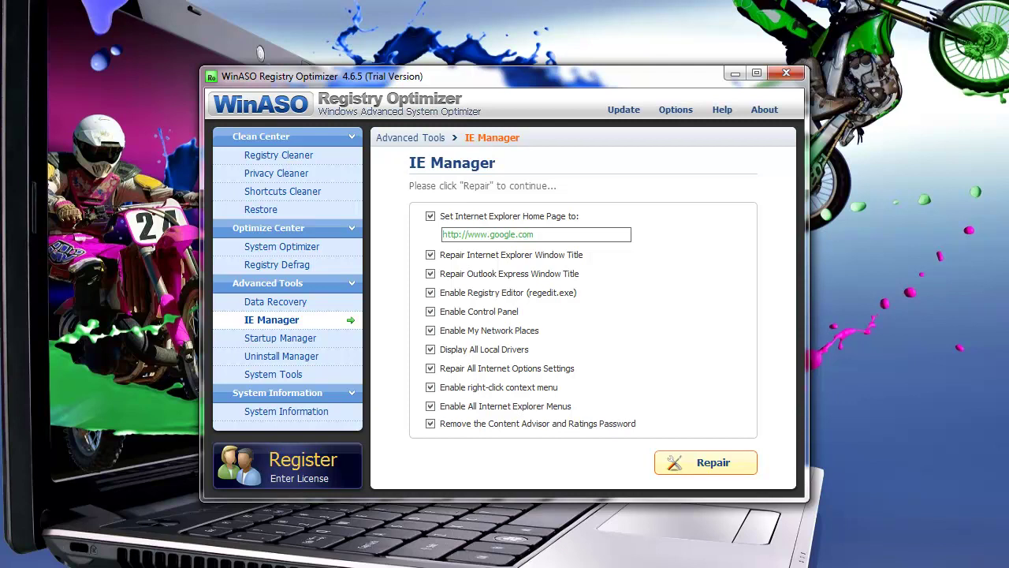
left_click(706, 462)
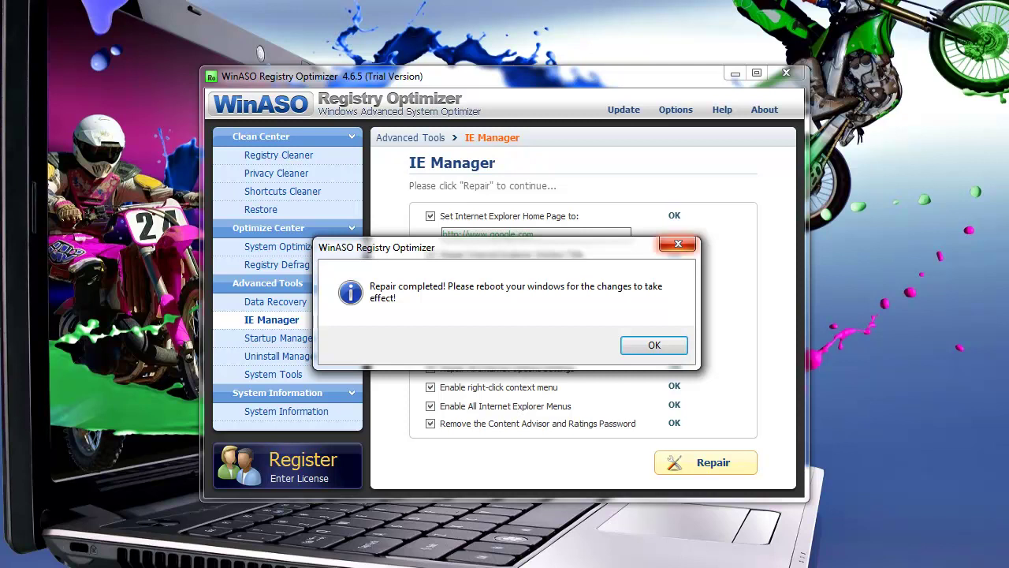
key("Return")
Step: Review the startup programs and look through the installed programs in Uninstall Manager, dismissing the Windows color scheme prompt
left_click(279, 338)
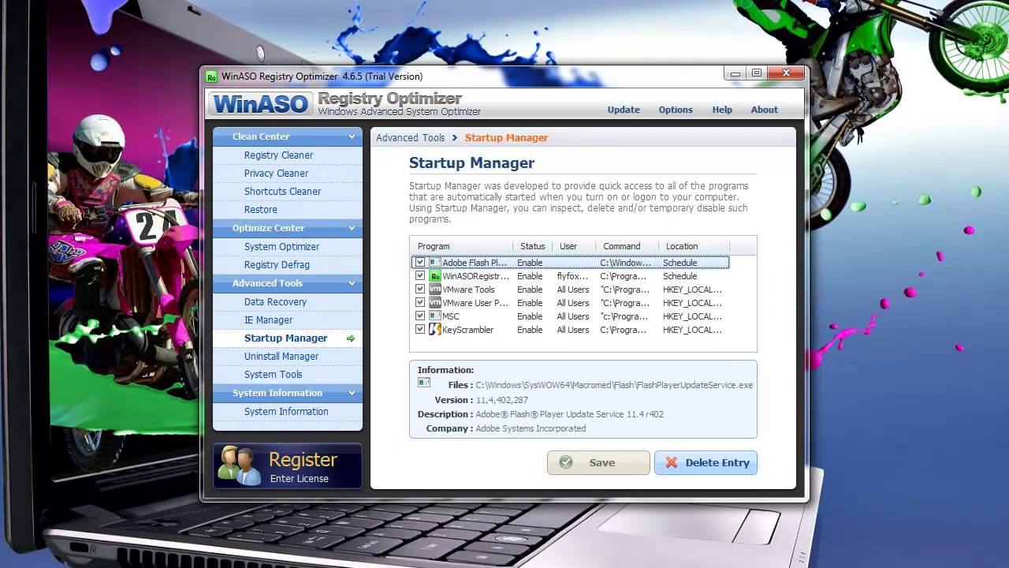
left_click(281, 356)
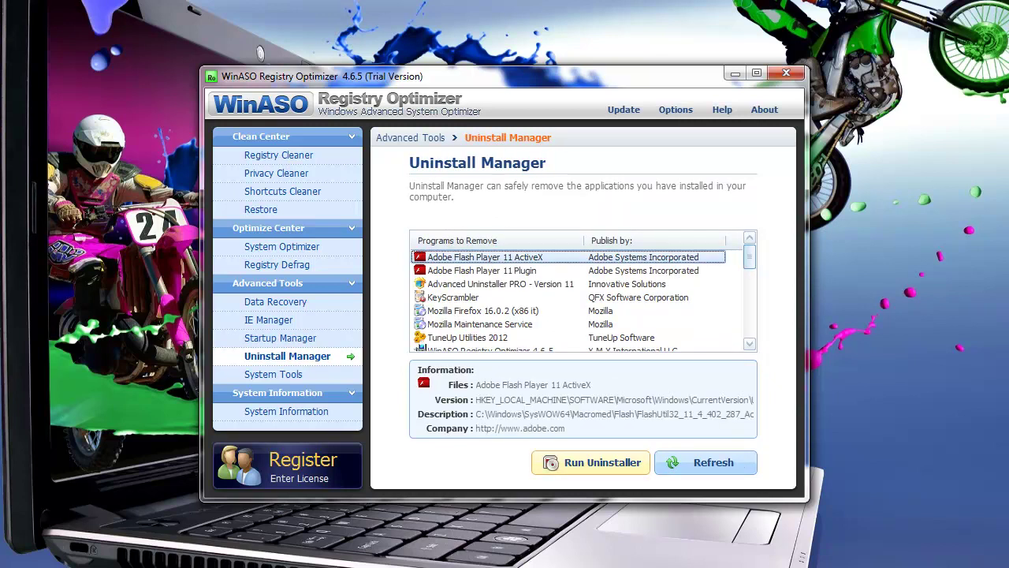
left_click_drag(749, 257, 750, 264)
scroll(583, 299, "down", 5)
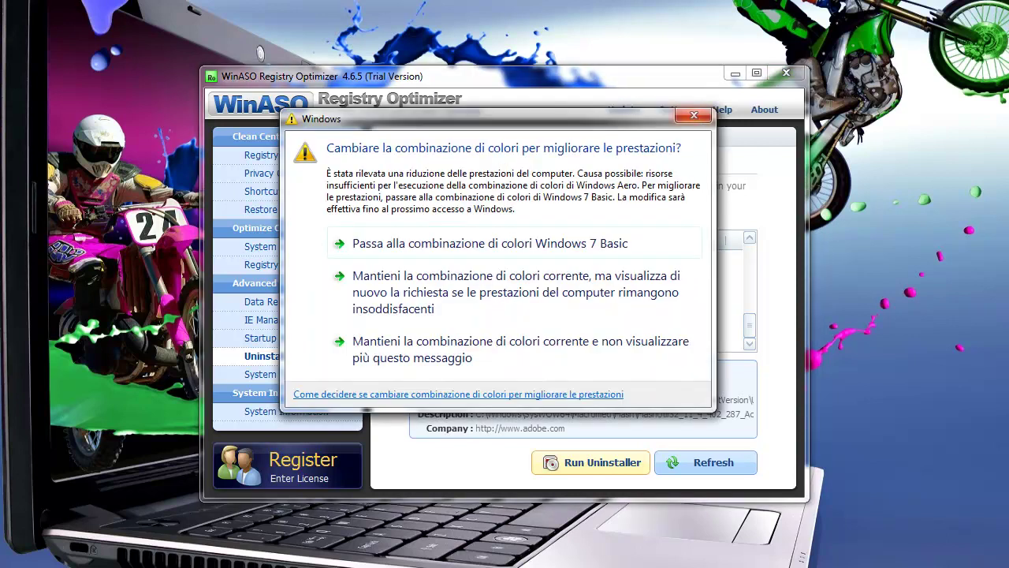
left_click(694, 115)
scroll(584, 299, "up", 10)
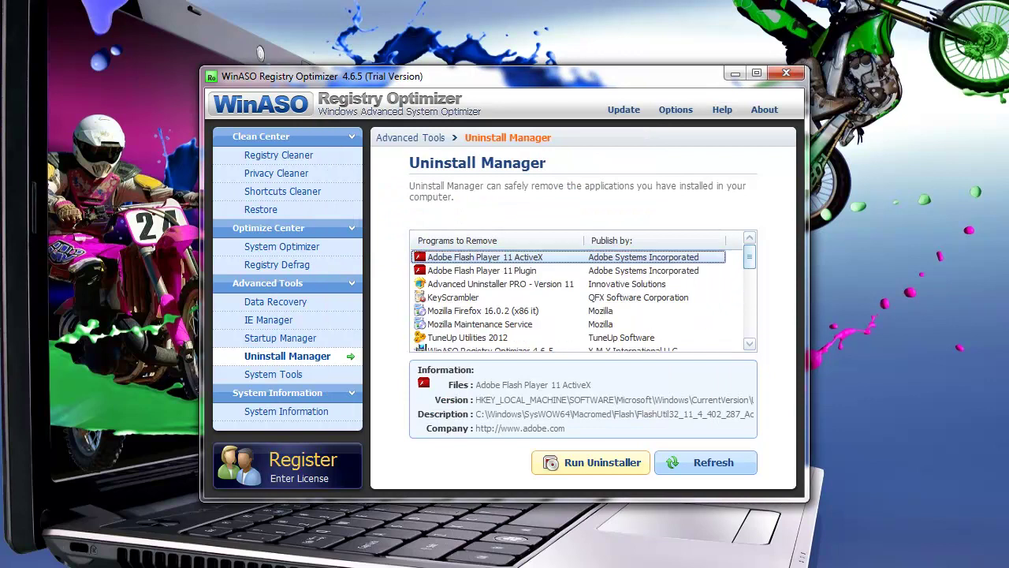
Step: Look through the Commonly Used Tools list in System Tools, and return to the Management Tools list
left_click(273, 374)
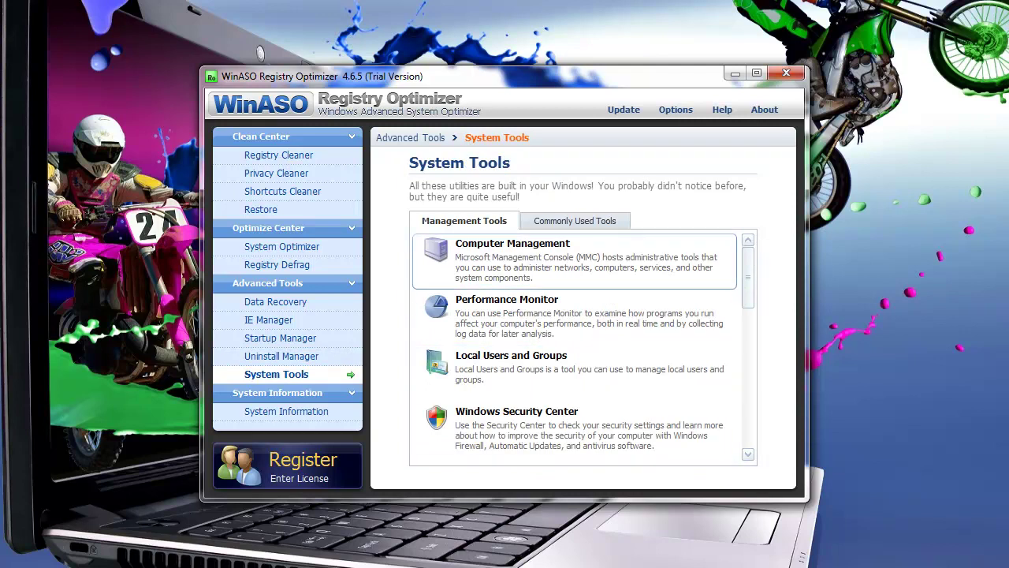
left_click(575, 221)
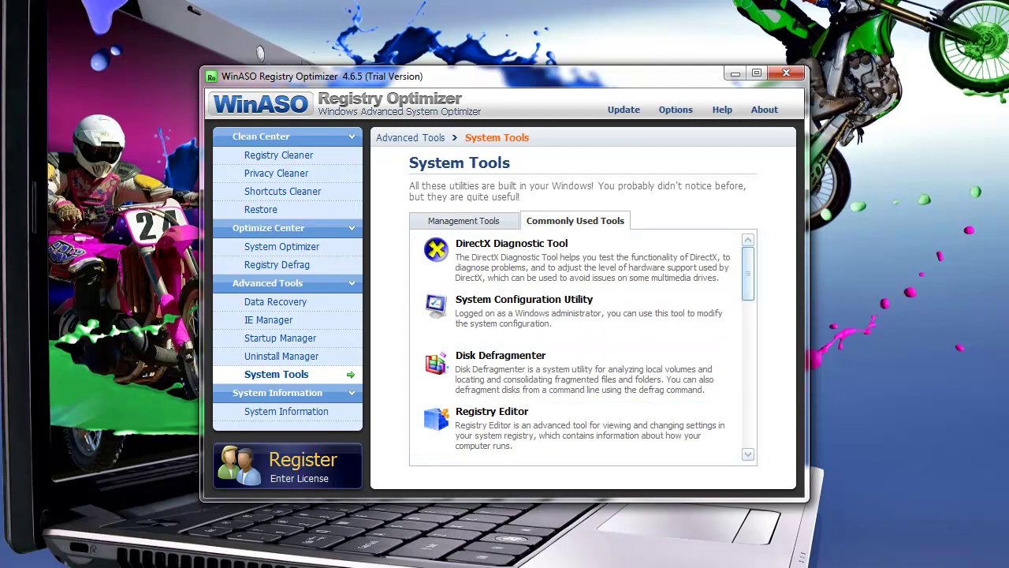
scroll(580, 346, "down", 2)
scroll(579, 346, "down", 3)
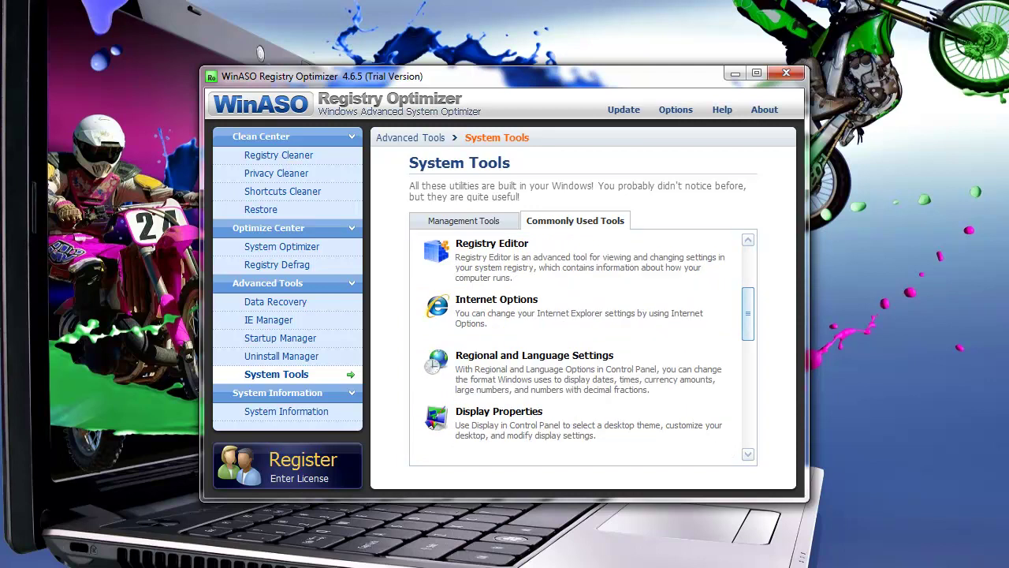
scroll(579, 347, "down", 3)
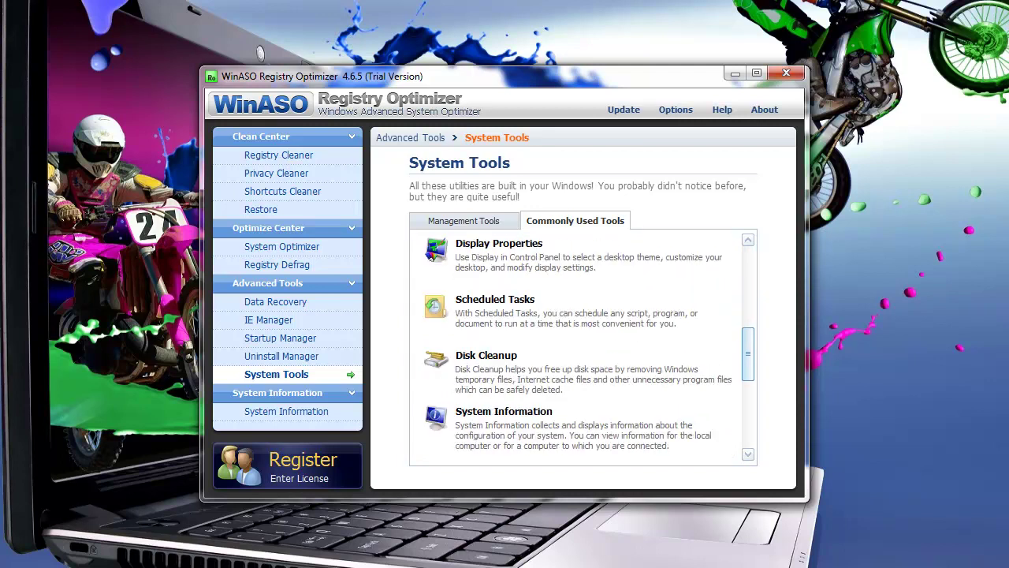
scroll(579, 347, "down", 3)
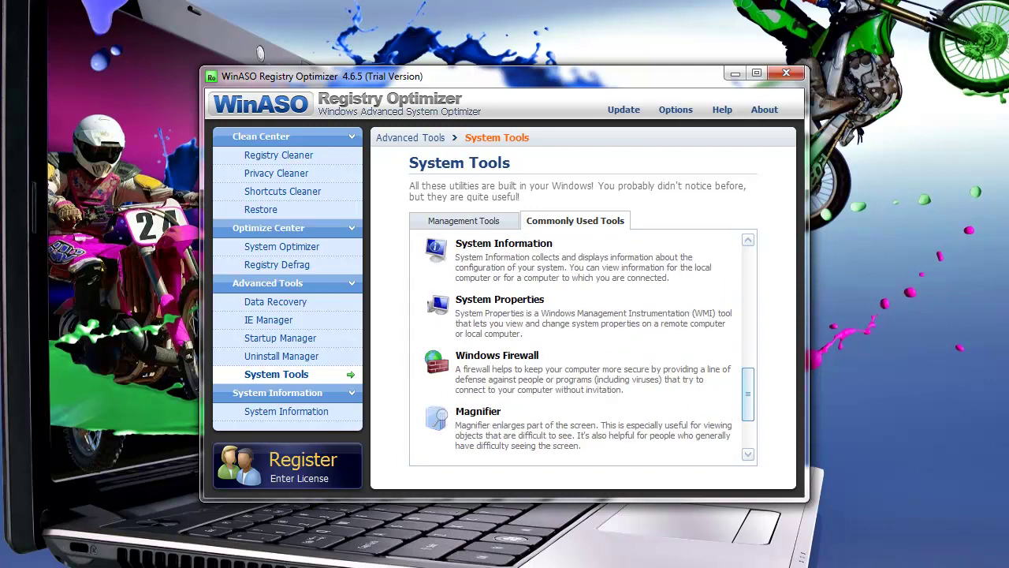
scroll(579, 347, "up", 9)
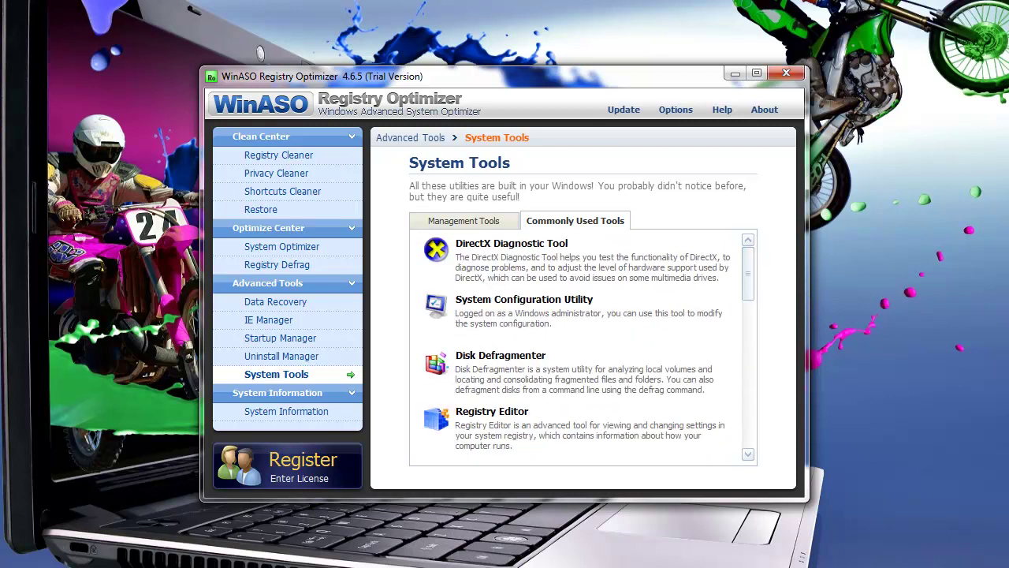
left_click(464, 220)
Step: View the system information for the central processors, memory, motherboard and bus, and return to System Tools
left_click(287, 412)
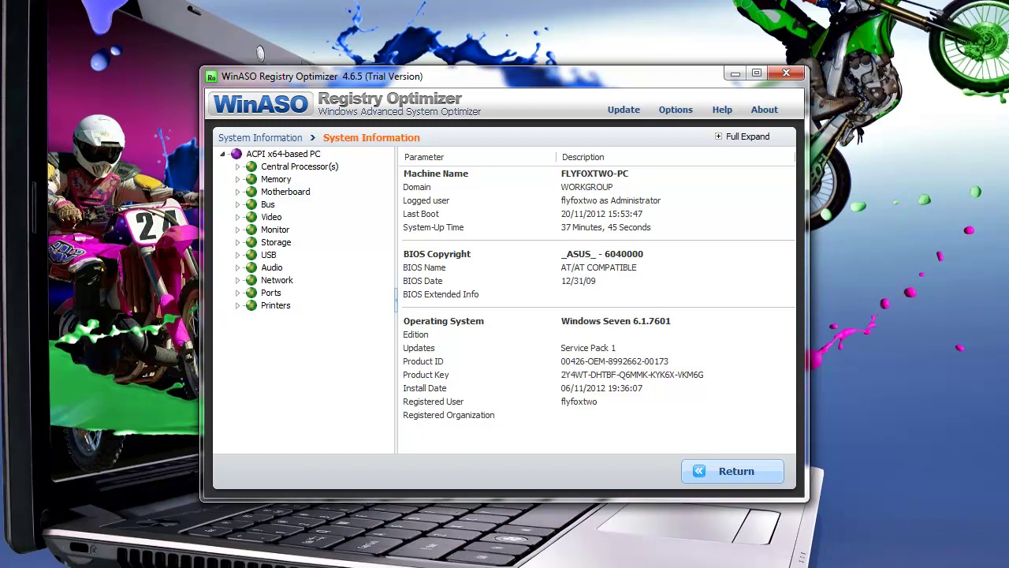
left_click(300, 167)
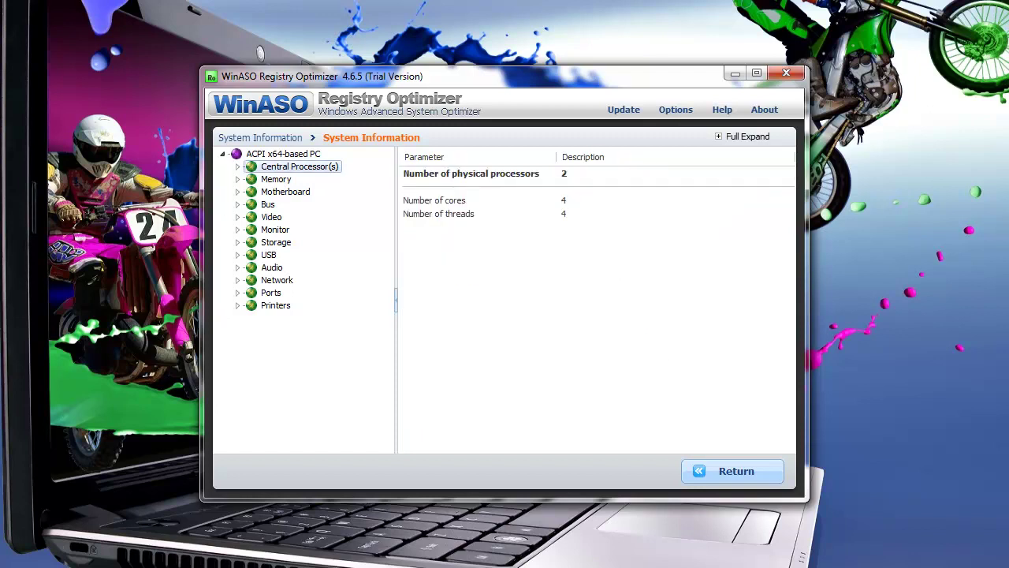
left_click(276, 179)
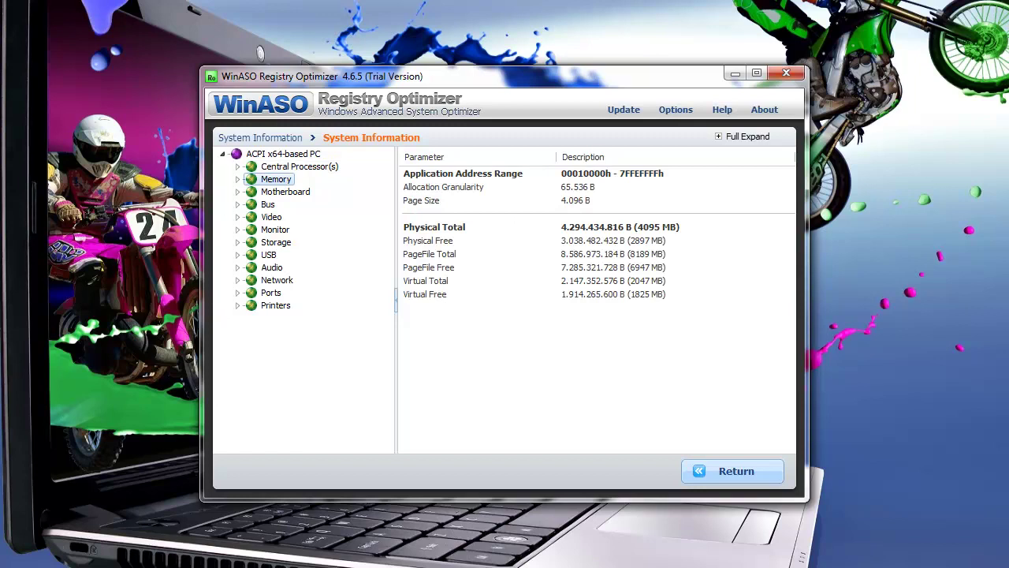
left_click(285, 191)
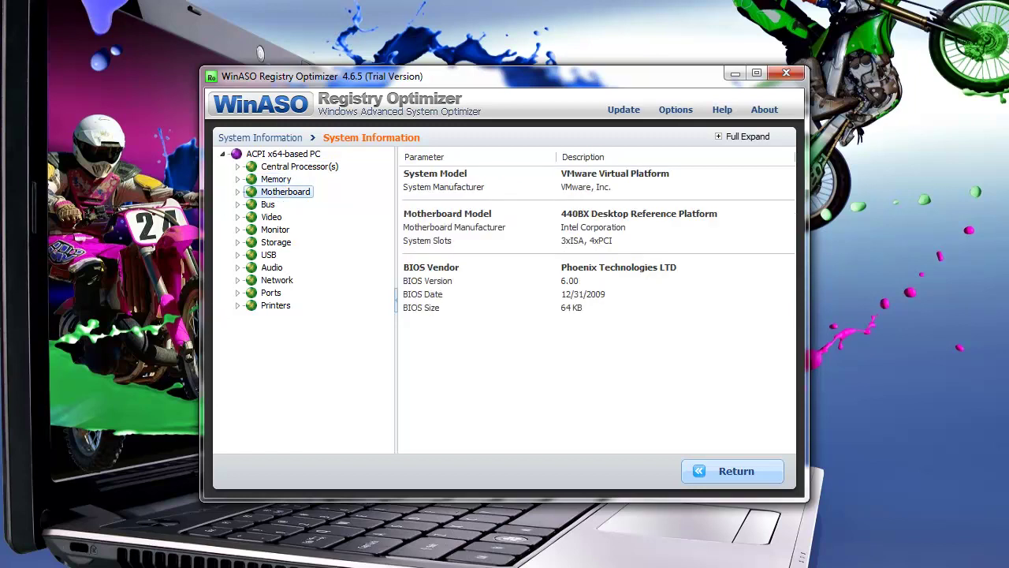
left_click(268, 204)
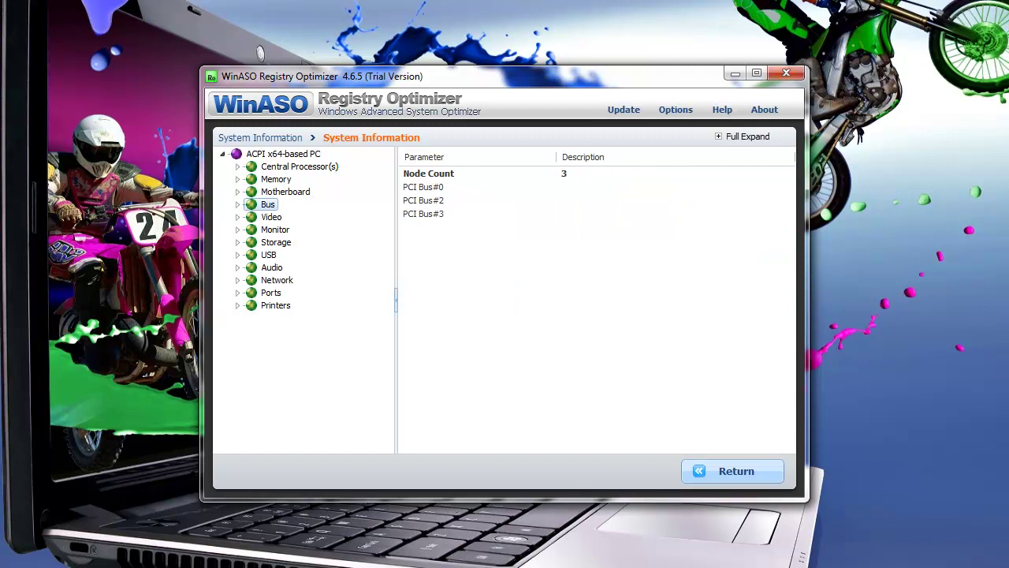
left_click(733, 471)
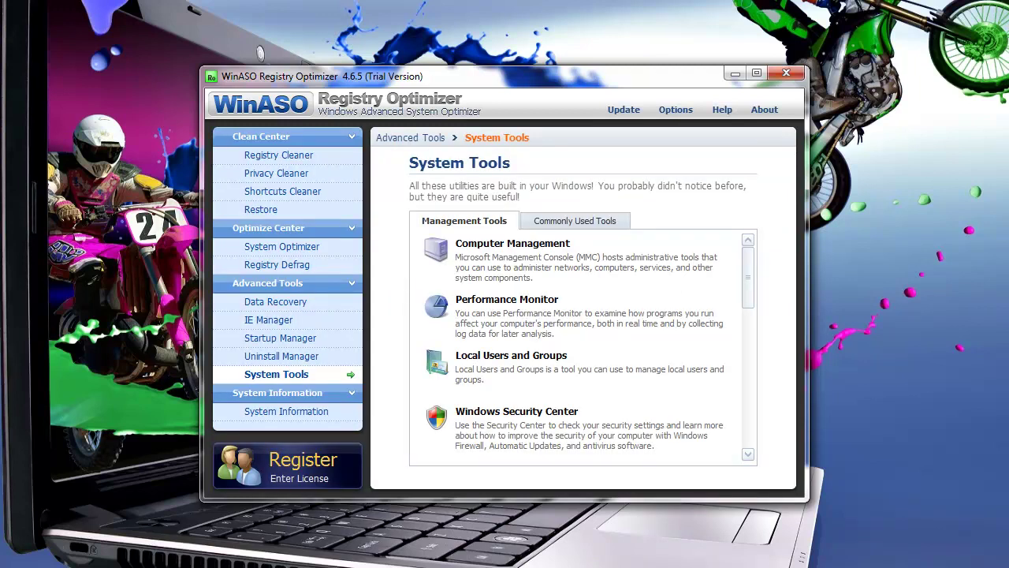
Step: Browse the Management Tools list and check the Commonly Used Tools list once more
scroll(583, 347, "down", 8)
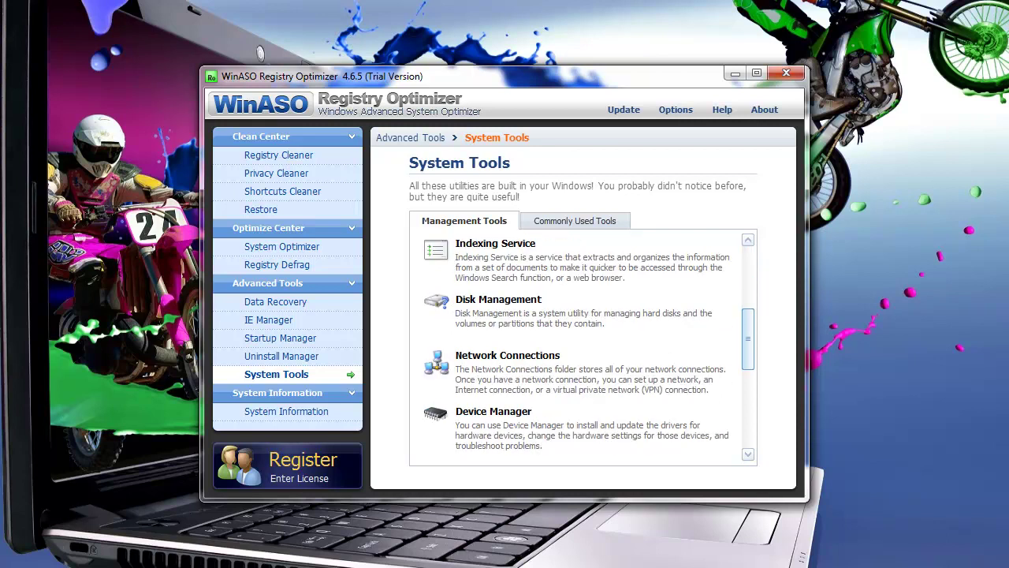
scroll(583, 347, "down", 1)
scroll(584, 347, "up", 9)
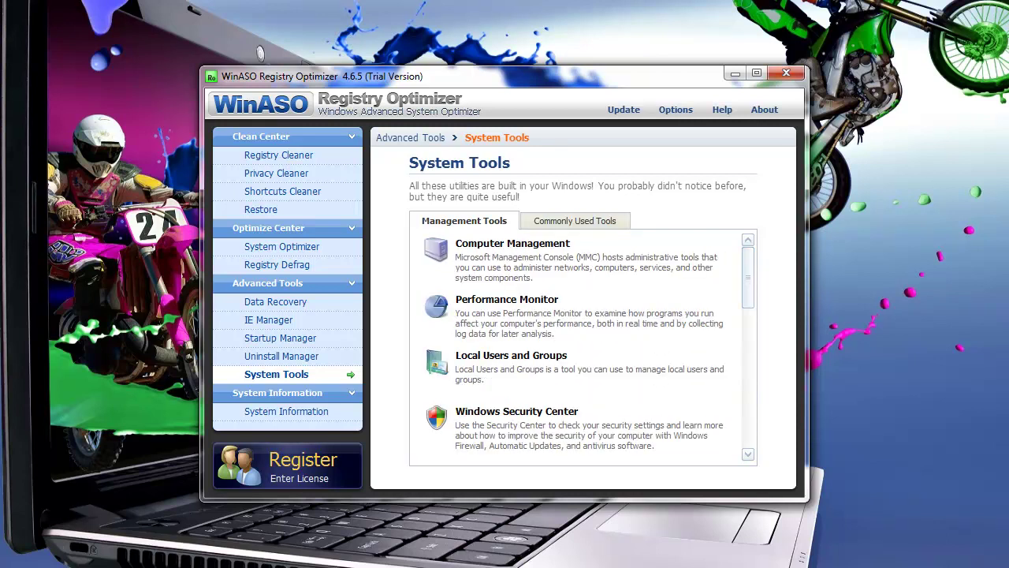
left_click(574, 221)
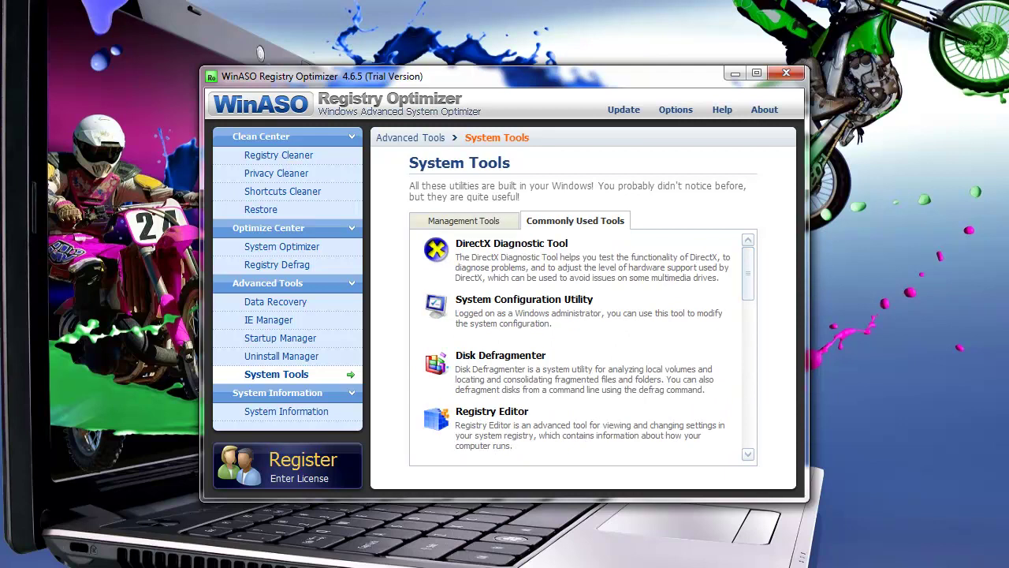
left_click(463, 220)
Step: Reopen and leave the system information, return to the Registry Cleaner overview, and close the program
left_click(286, 411)
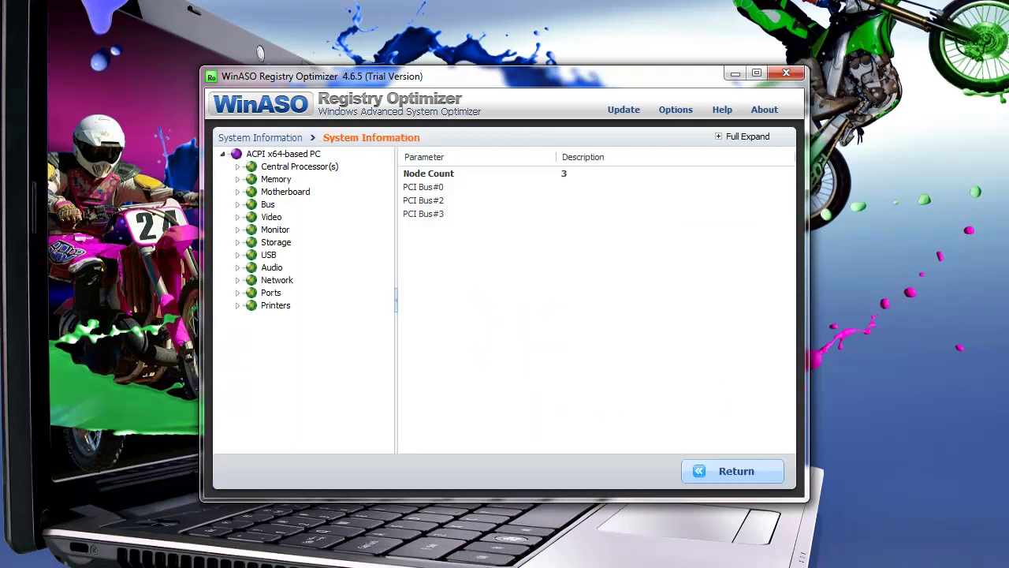
left_click(733, 471)
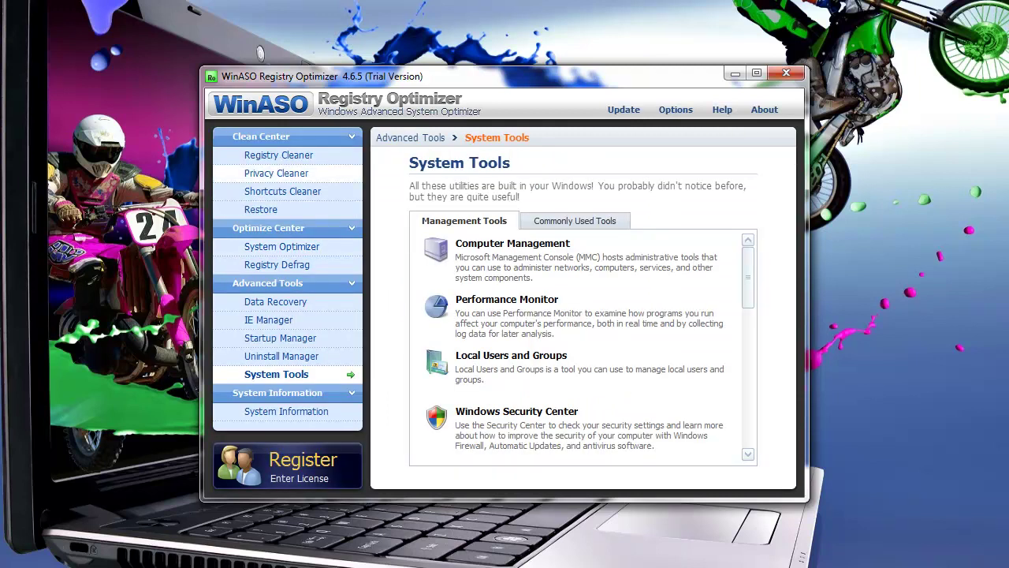
left_click(279, 156)
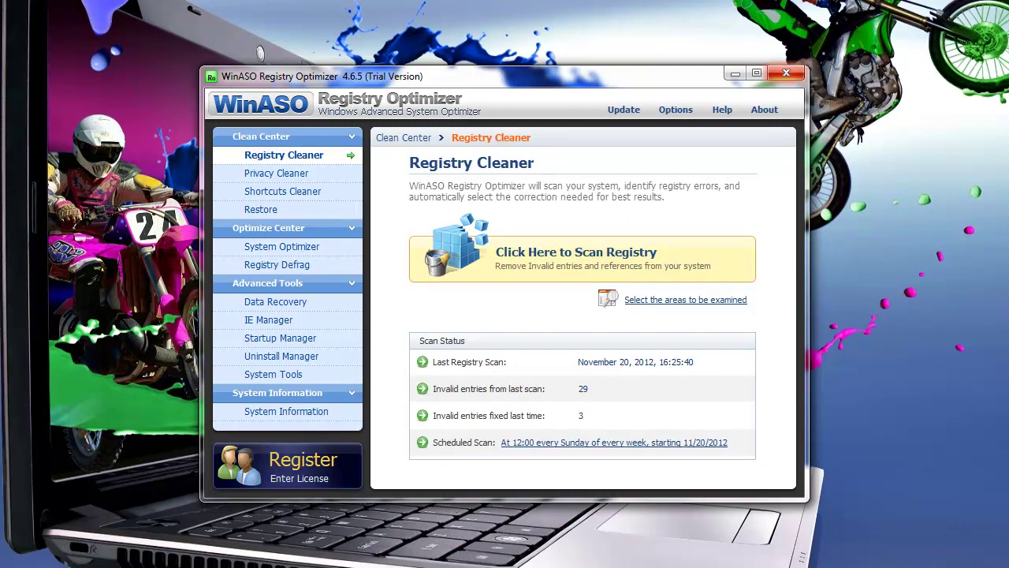
left_click(786, 73)
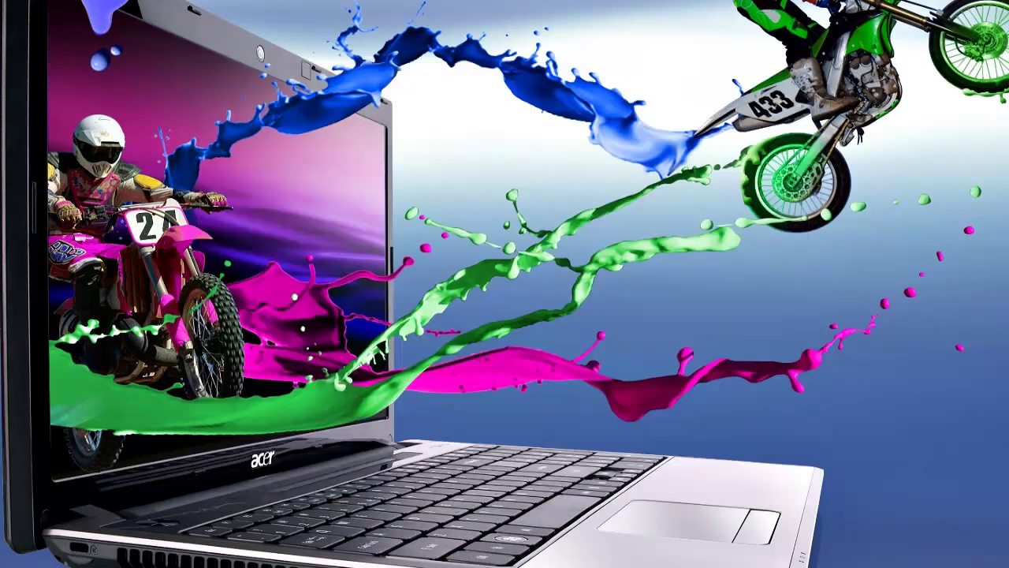